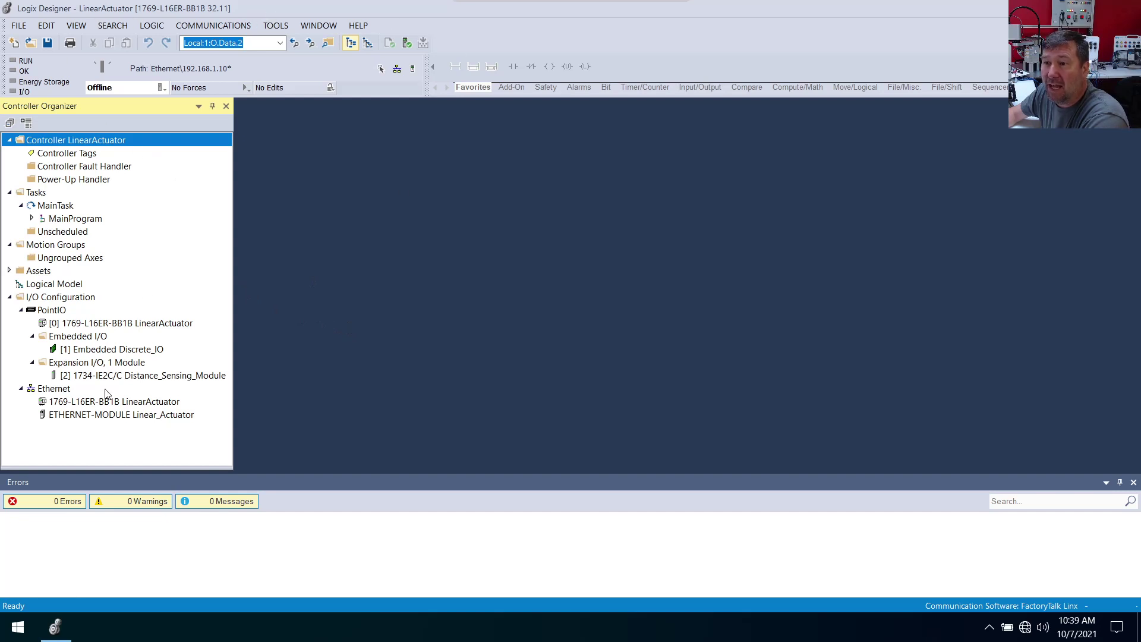
Open the MainRoutine of MainProgram and review its rungs down to the YamTS_AOI instruction for the linear actuator
{"action": "left_click", "coordinate": [97, 415]}
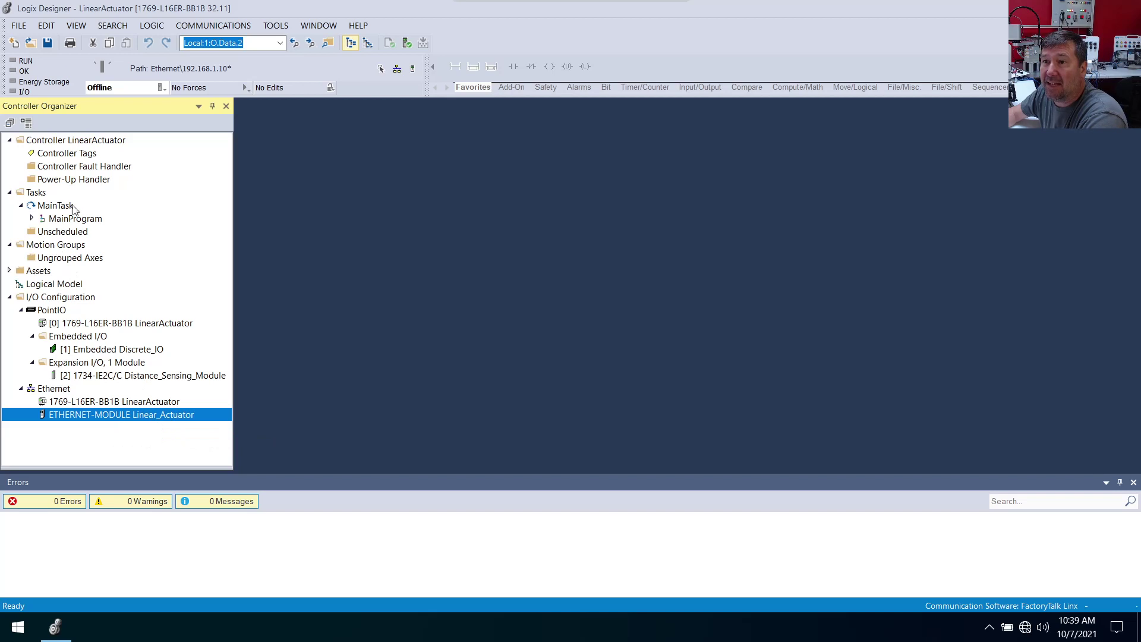
{"action": "left_click", "coordinate": [32, 219]}
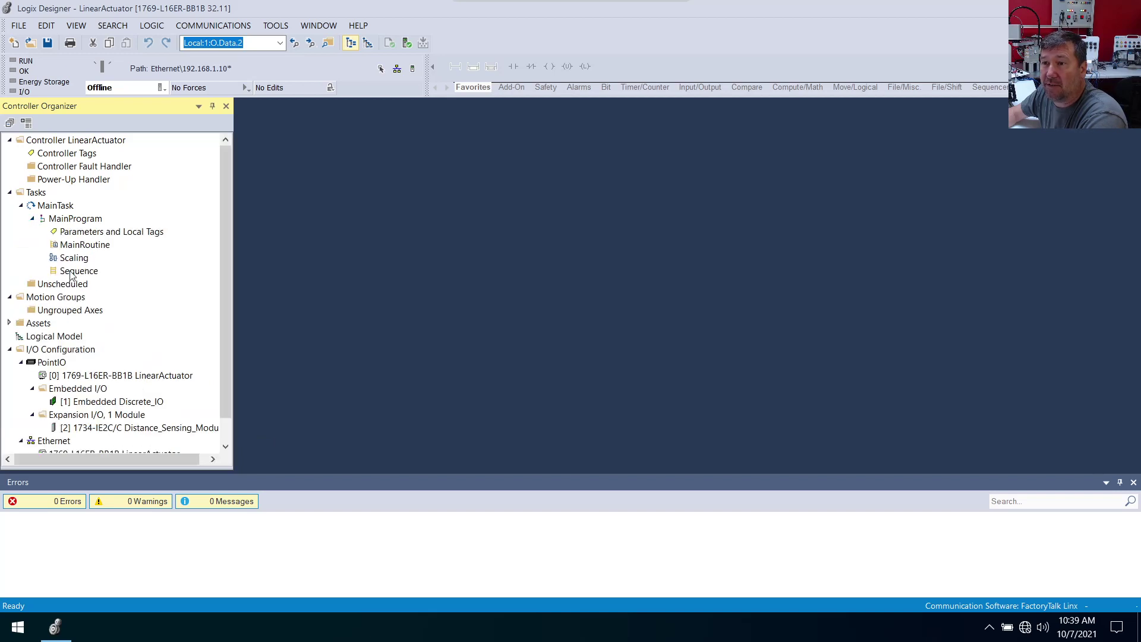
{"action": "double_click", "coordinate": [72, 248]}
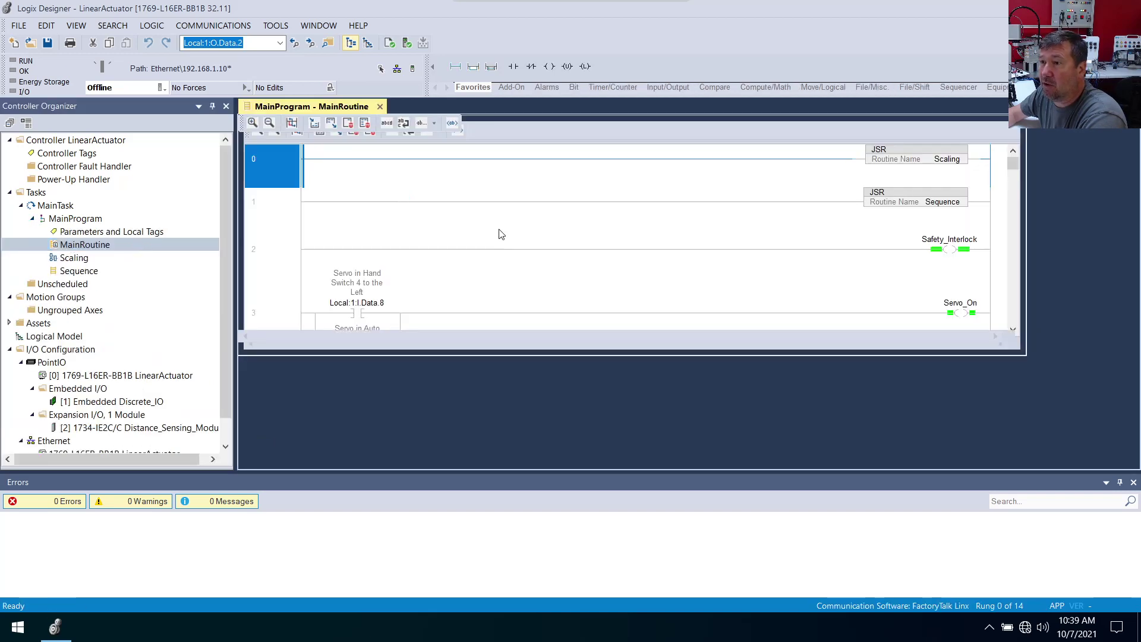
{"action": "scroll", "coordinate": [407, 289], "scroll_direction": "down", "scroll_amount": 3}
{"action": "scroll", "coordinate": [406, 289], "scroll_direction": "down", "scroll_amount": 10}
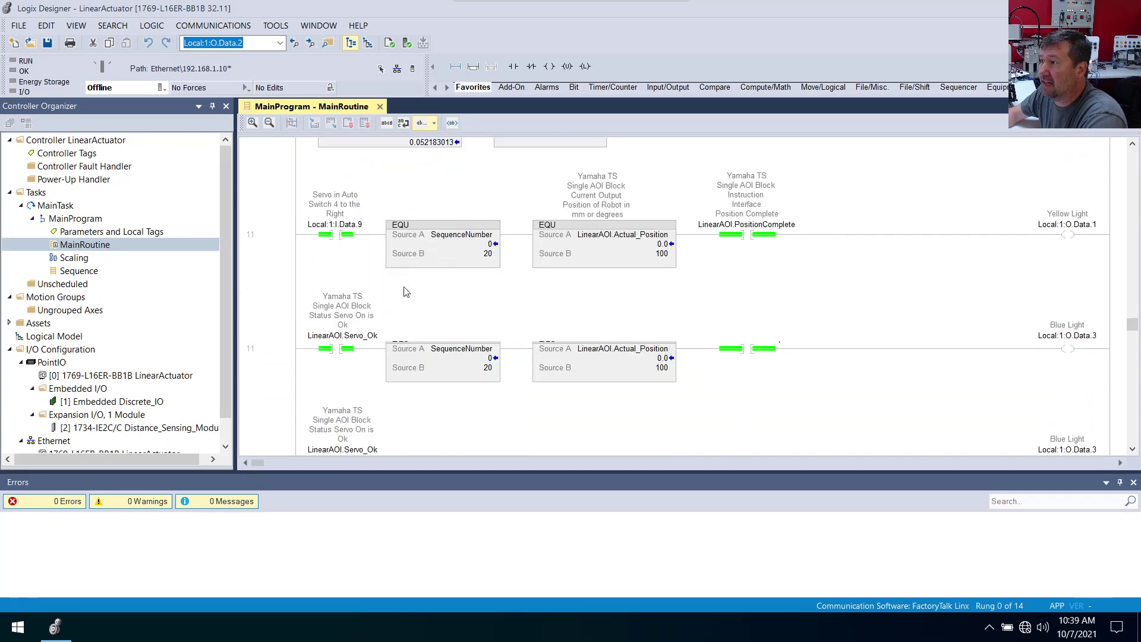
{"action": "scroll", "coordinate": [726, 274], "scroll_direction": "down", "scroll_amount": 5}
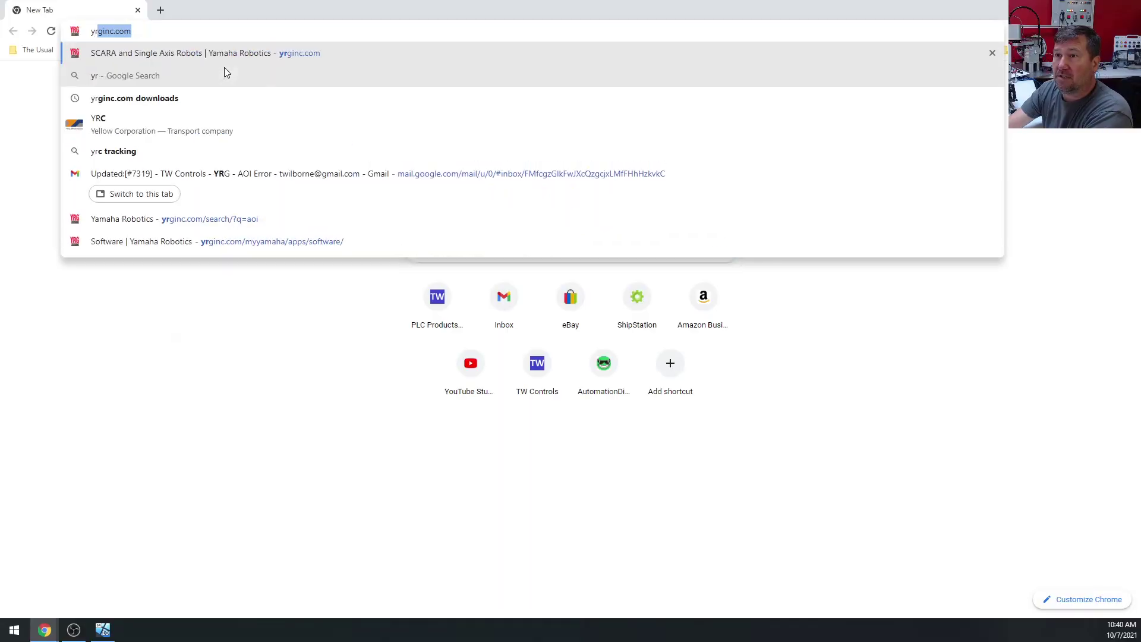
Switch to Chrome and open the yrginc.com website
{"action": "key", "text": "Return"}
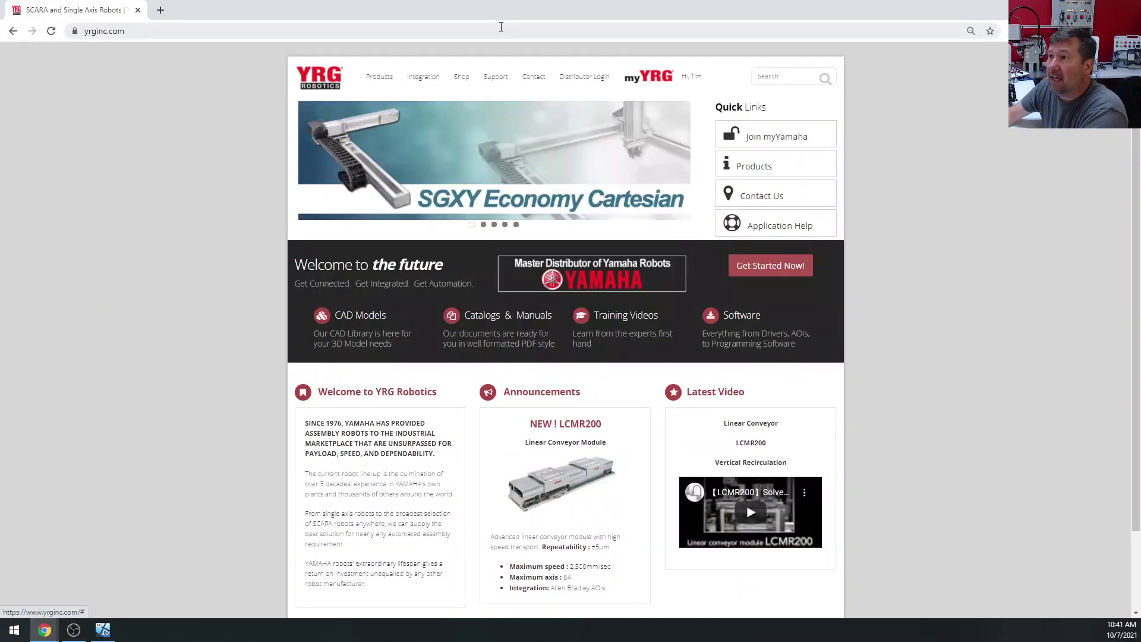
{"action": "mouse_move", "coordinate": [658, 74]}
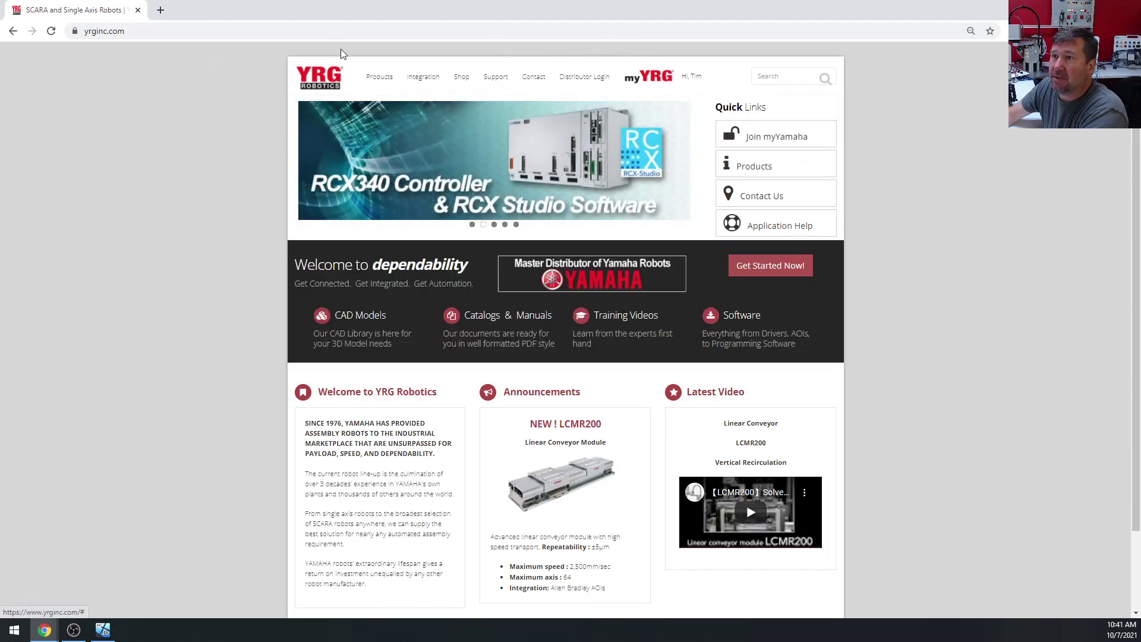
View yrginc.com logged out in a new incognito window, checking its myYRG area, and return to the signed-in window
{"action": "left_click", "coordinate": [351, 32]}
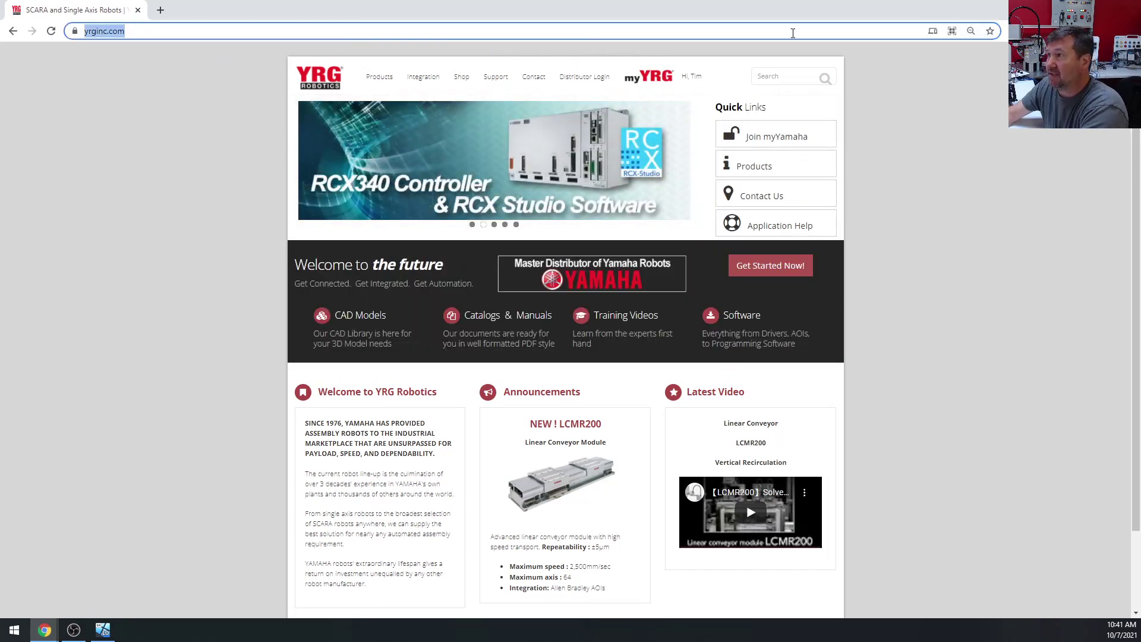
{"action": "key", "text": "alt+f"}
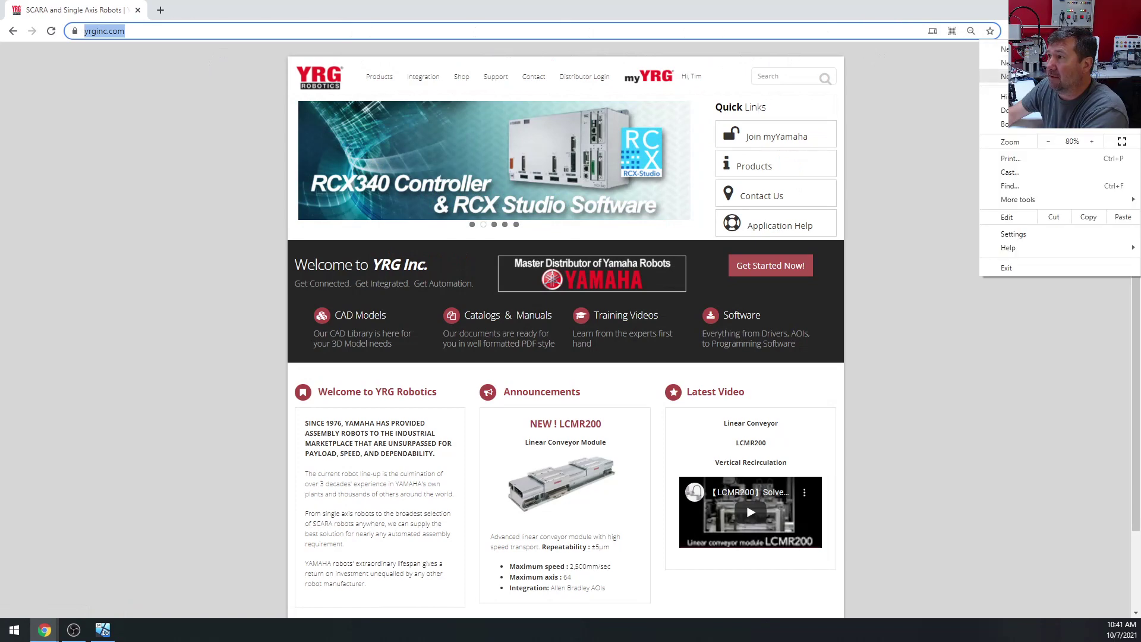
{"action": "left_click", "coordinate": [1045, 76]}
{"action": "type", "text": "yrginc.com"}
{"action": "key", "text": "Return"}
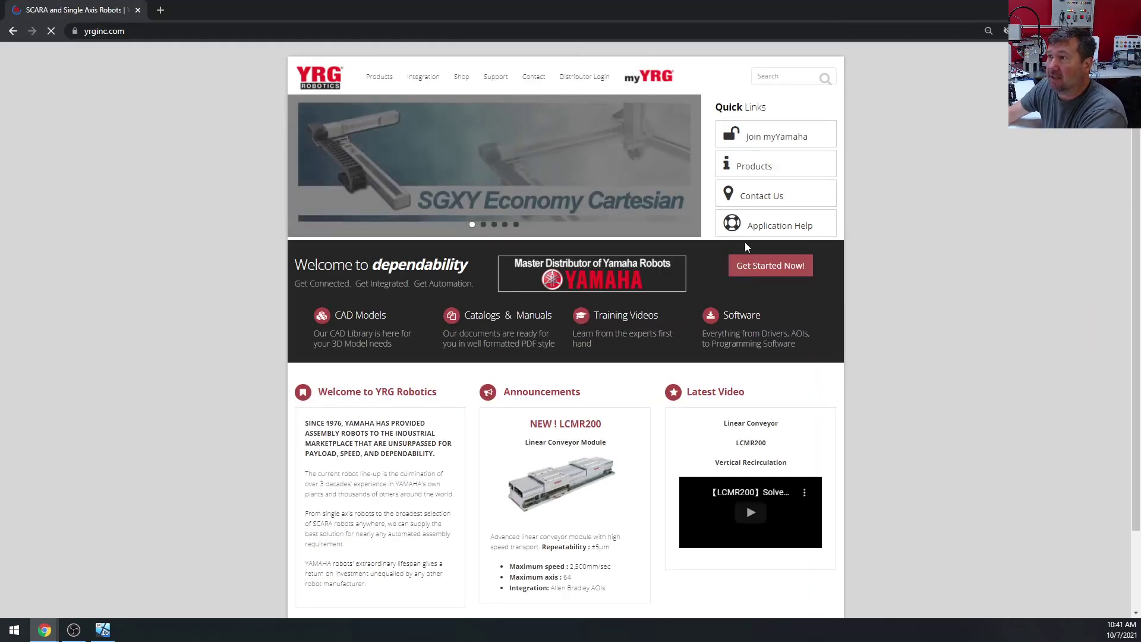
{"action": "mouse_move", "coordinate": [654, 77]}
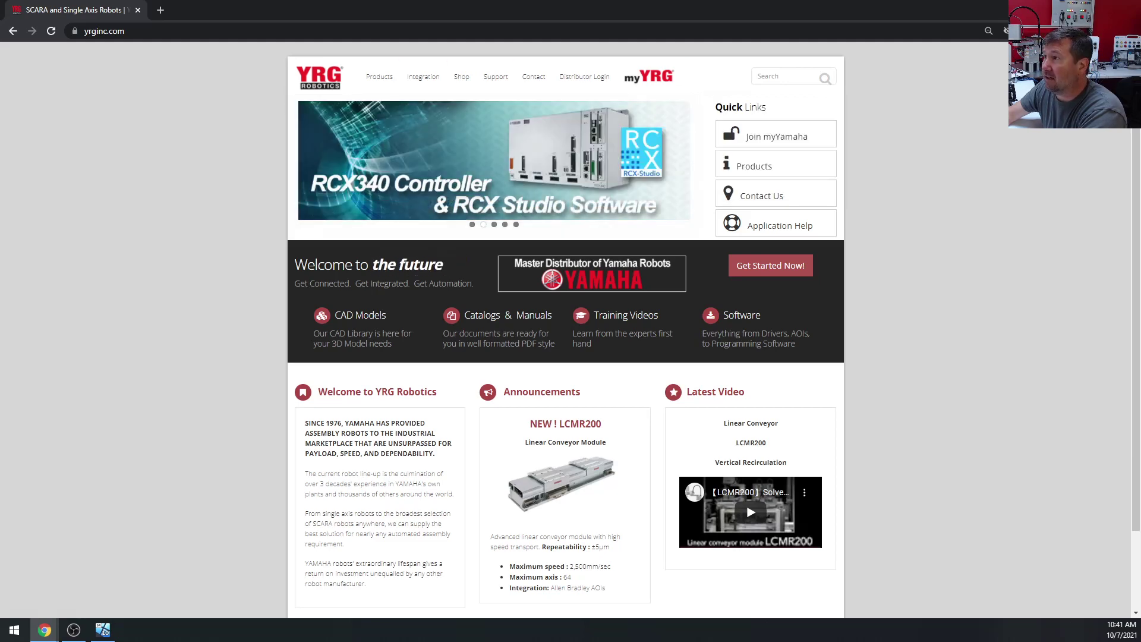
{"action": "key", "text": "alt+Tab"}
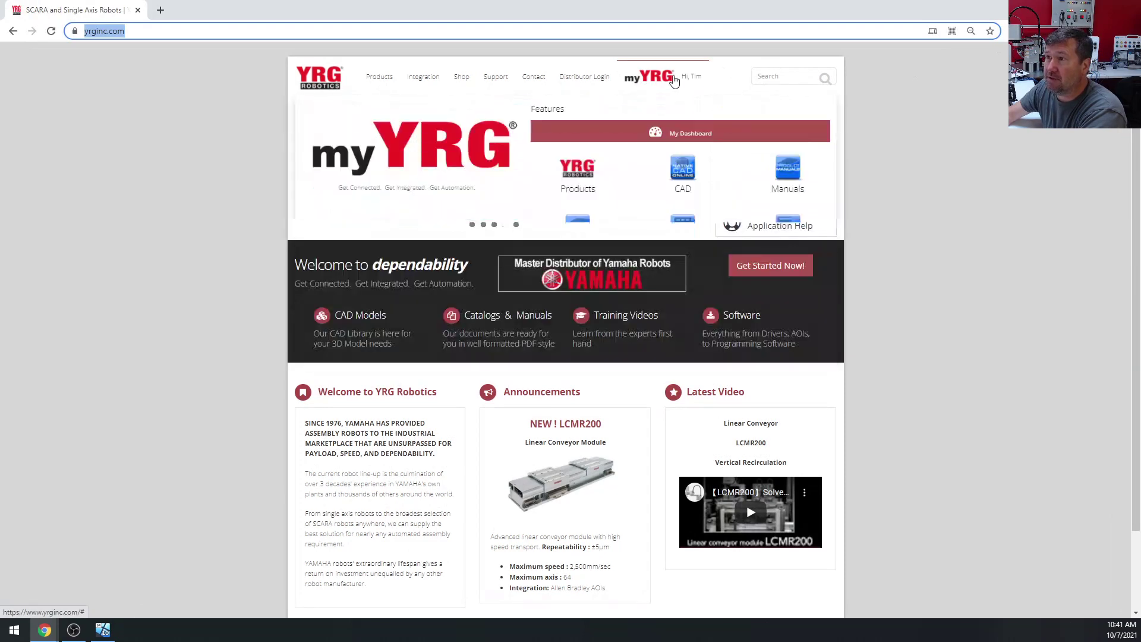
Download the TS-Manager software for Transervo controllers from the myYRG Software Library
{"action": "left_click", "coordinate": [712, 116]}
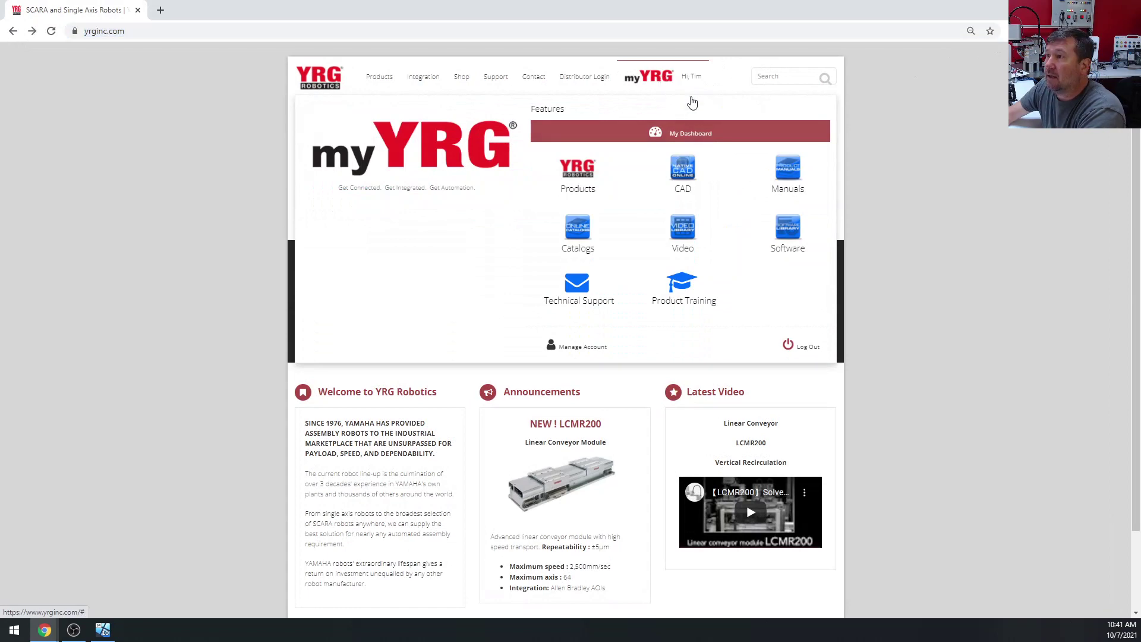
{"action": "left_click", "coordinate": [786, 235]}
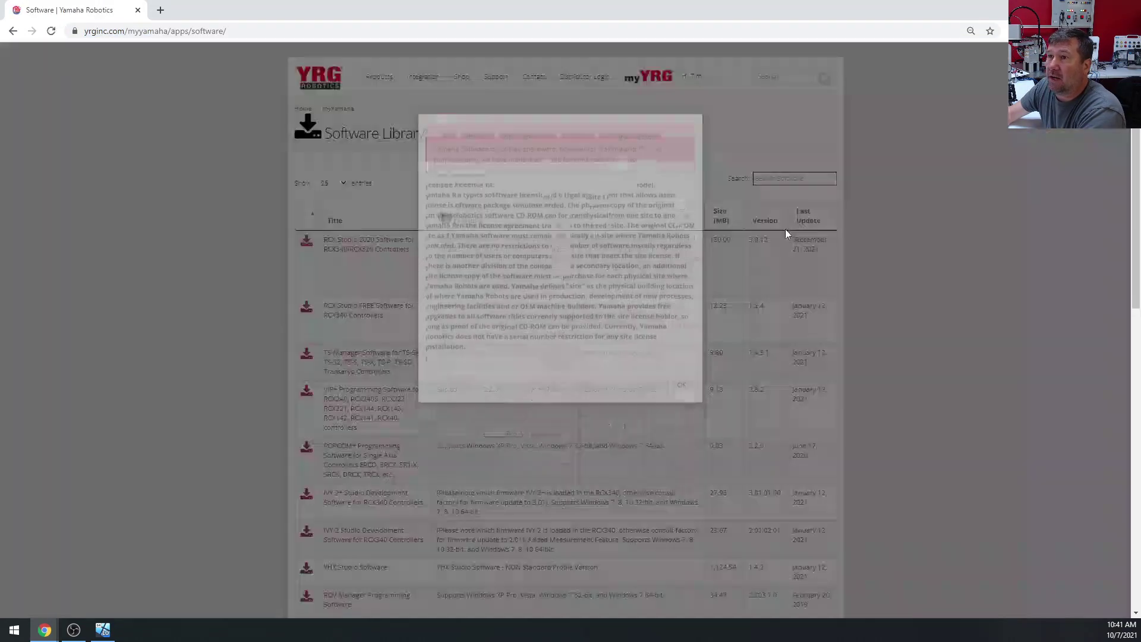
{"action": "left_click", "coordinate": [422, 234]}
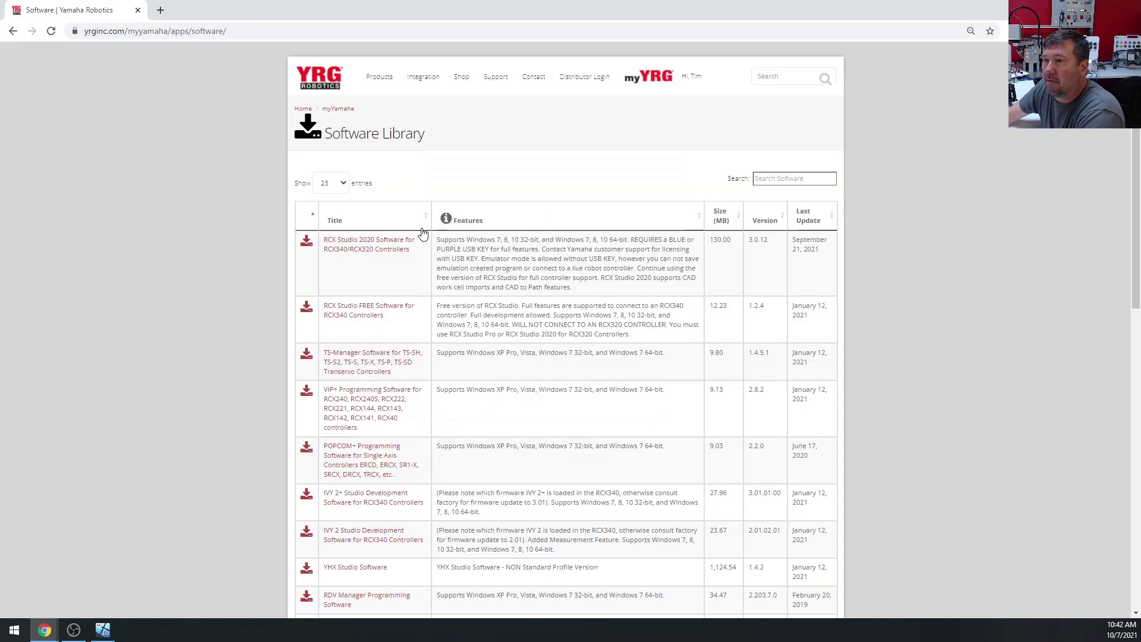
{"action": "left_click", "coordinate": [370, 362]}
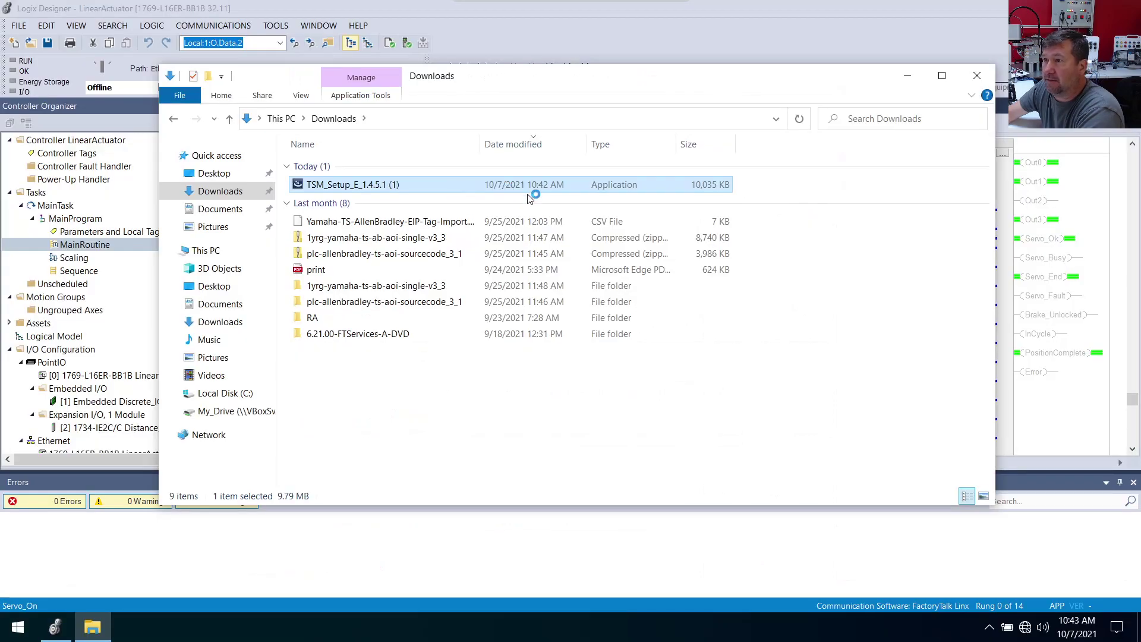
Close the Downloads window and install TS-Manager in its default folder for all users of the computer
{"action": "left_click", "coordinate": [976, 77]}
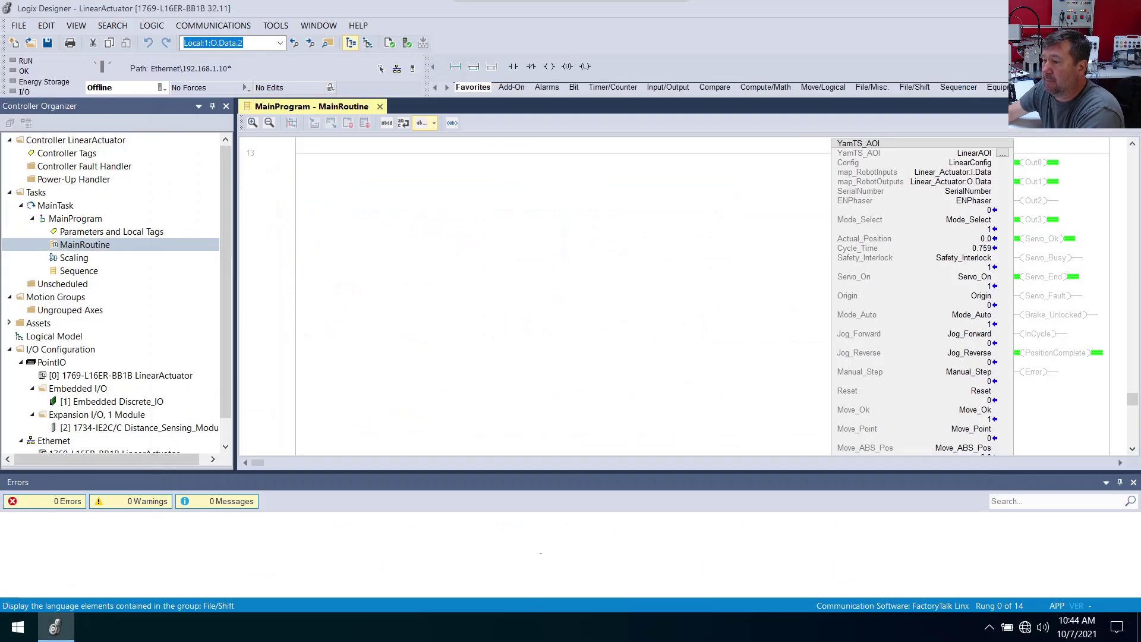
{"action": "left_click", "coordinate": [642, 433]}
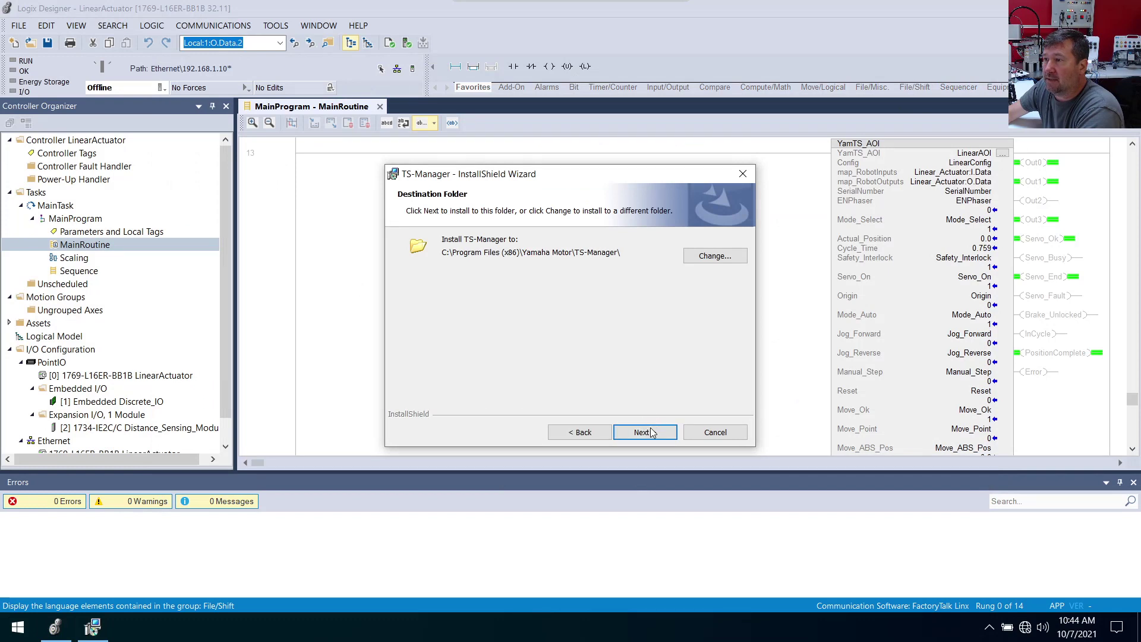
{"action": "left_click", "coordinate": [650, 432]}
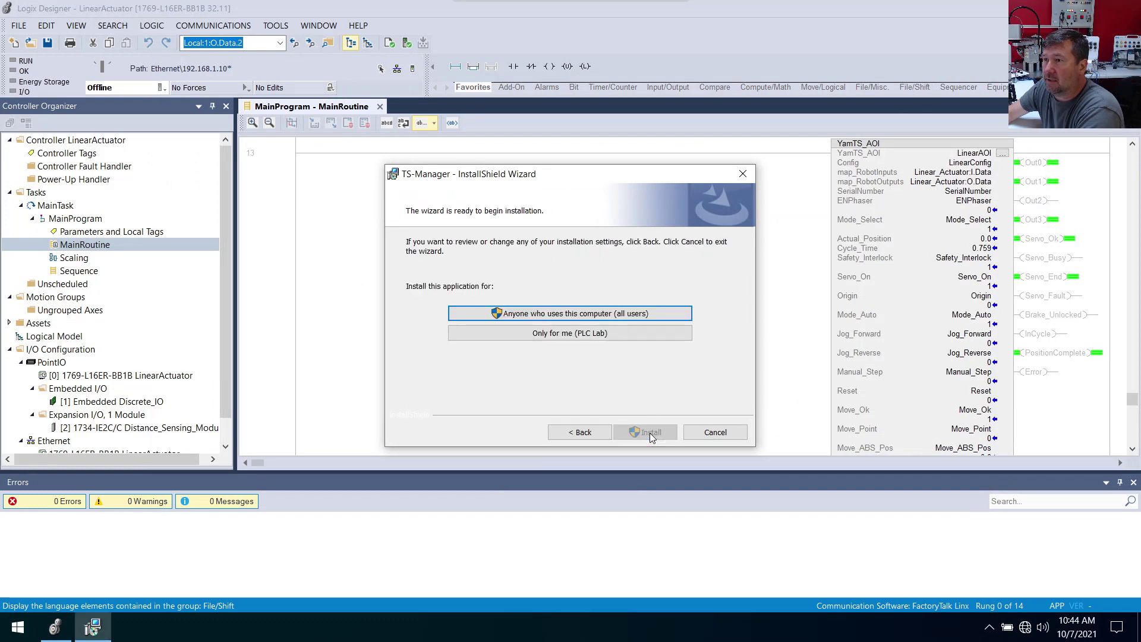
{"action": "left_click", "coordinate": [626, 321]}
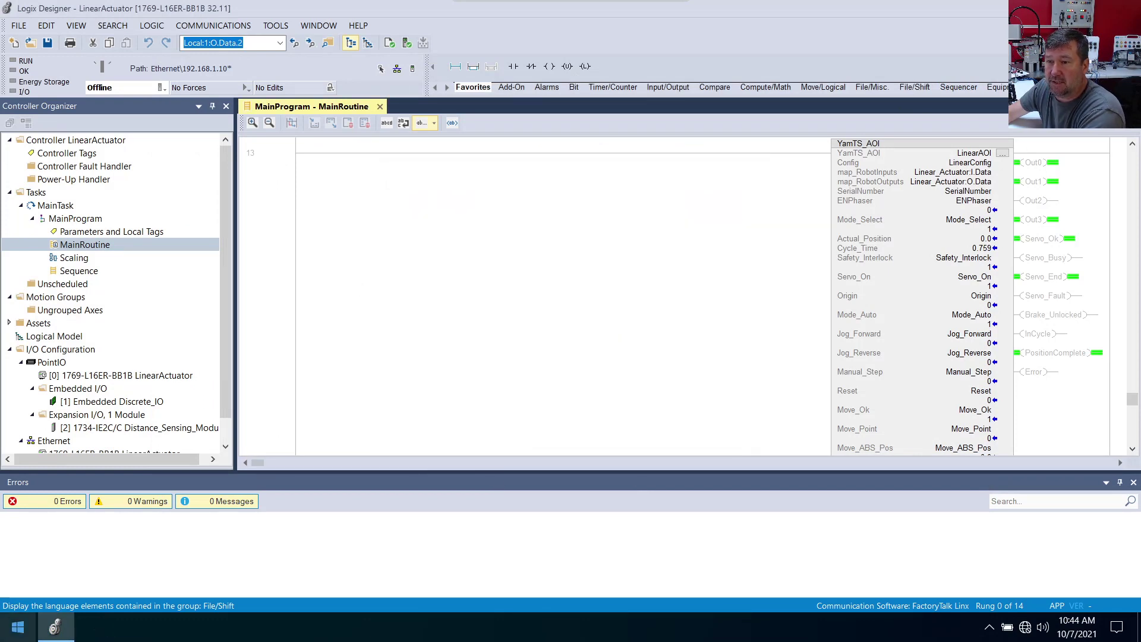
Launch TS-Manager, maximize its window and open the settings for a new controller connection
{"action": "left_click", "coordinate": [20, 616]}
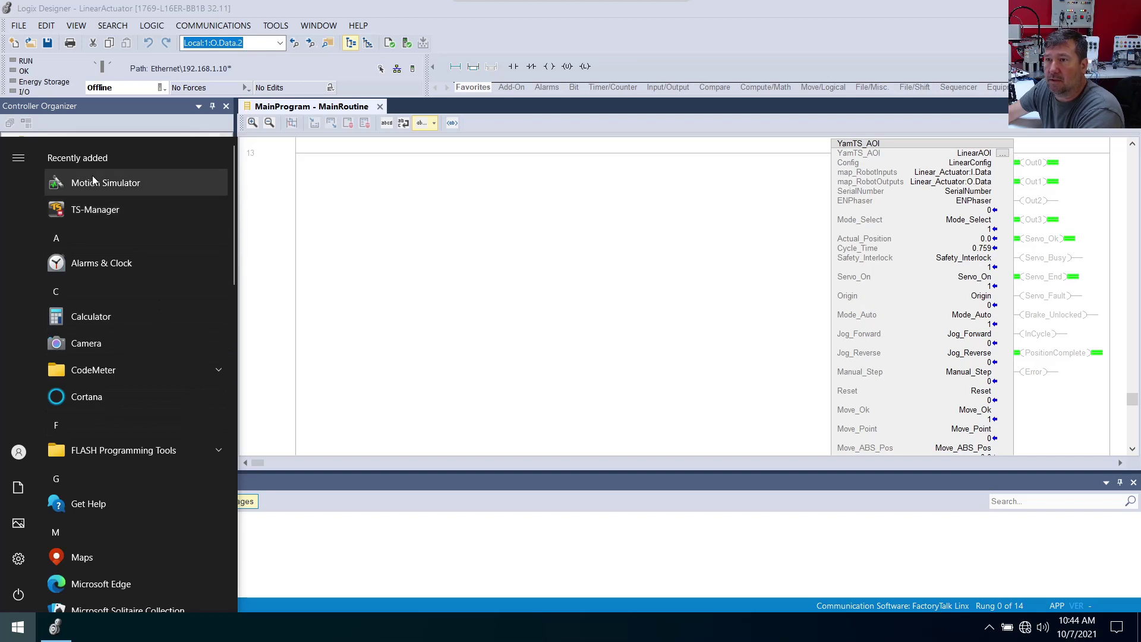
{"action": "left_click", "coordinate": [95, 208]}
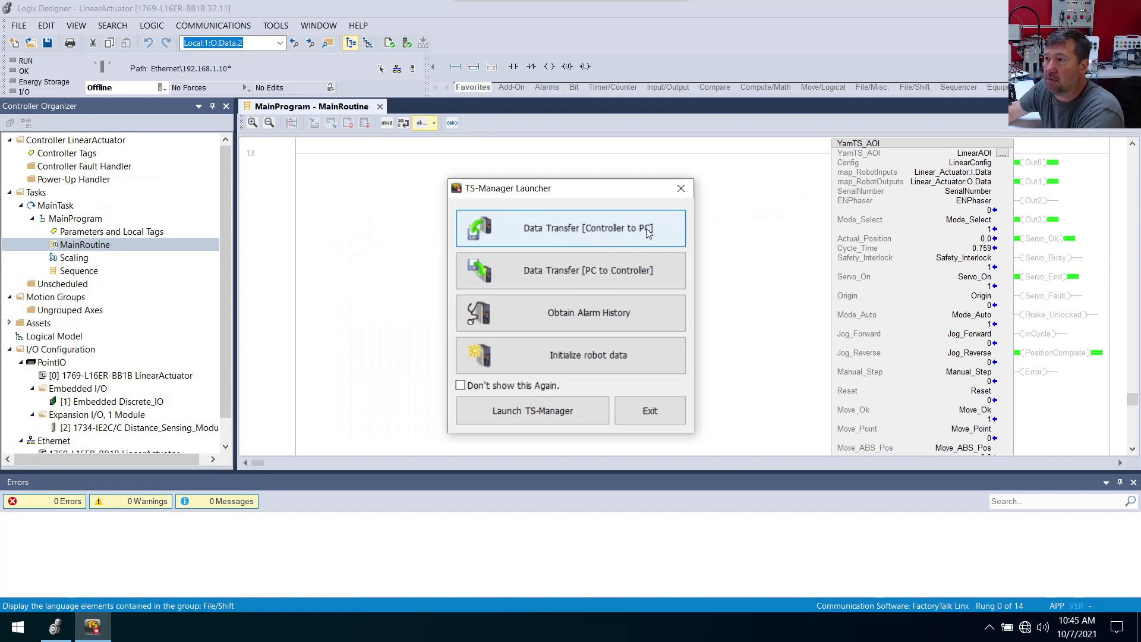
{"action": "left_click", "coordinate": [542, 415]}
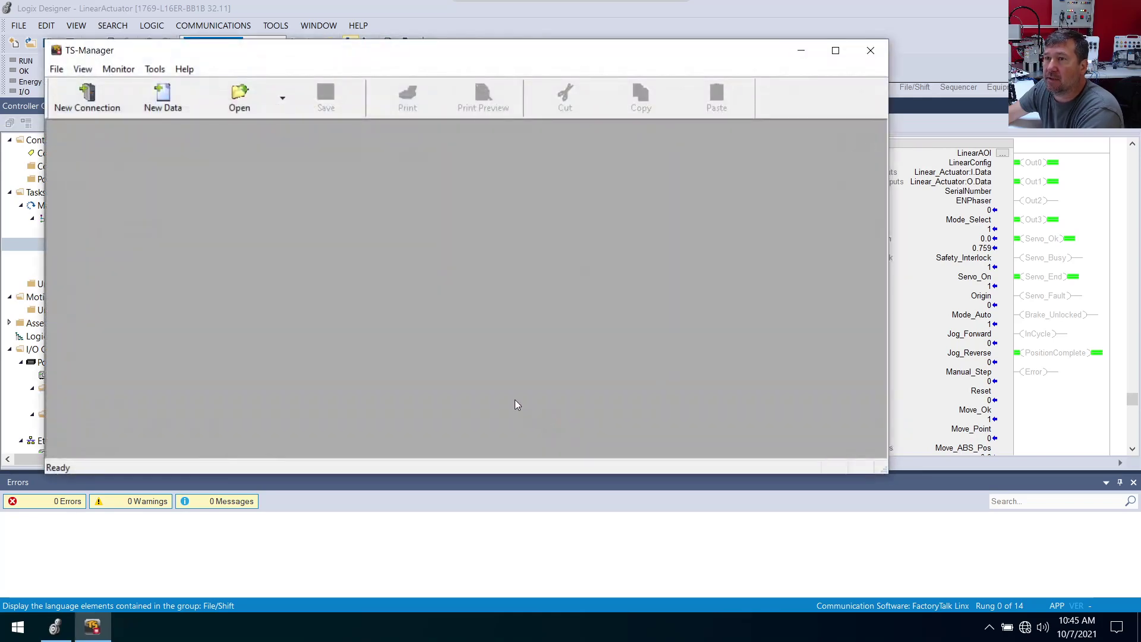
{"action": "double_click", "coordinate": [249, 57]}
{"action": "left_click", "coordinate": [44, 55]}
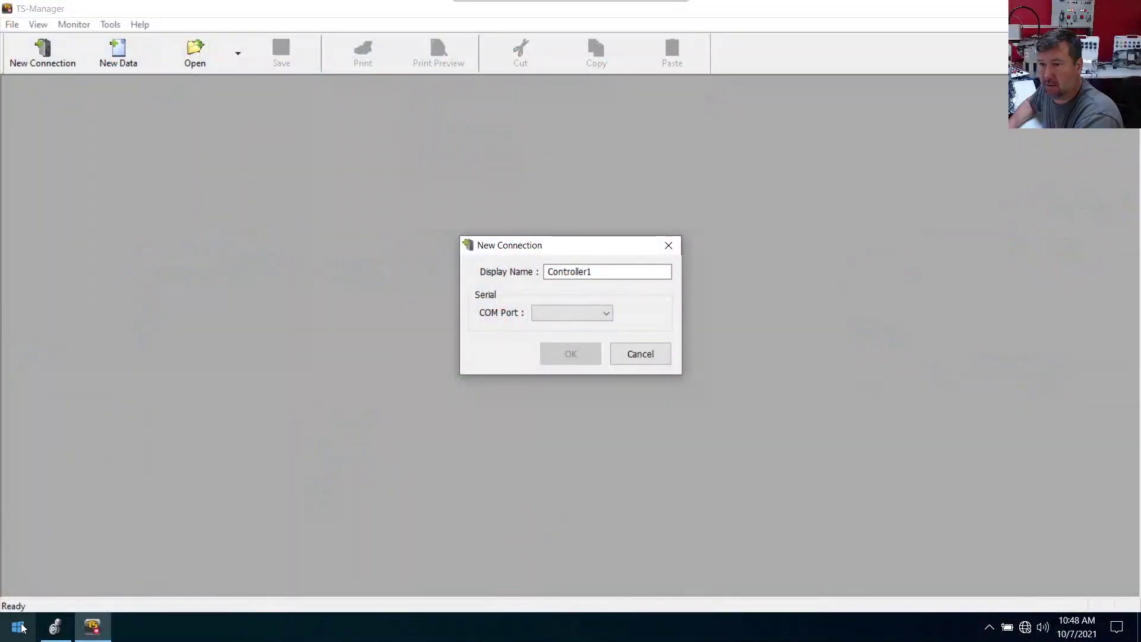
Search Windows for "device" and open Device Manager
{"action": "left_click", "coordinate": [18, 627]}
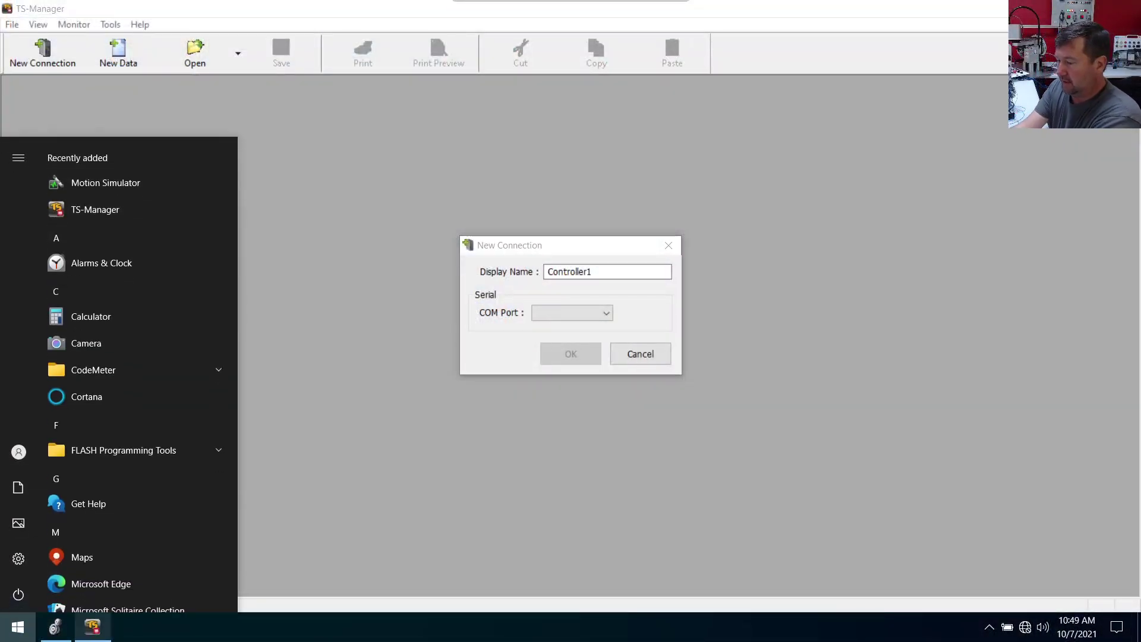
{"action": "type", "text": "device"}
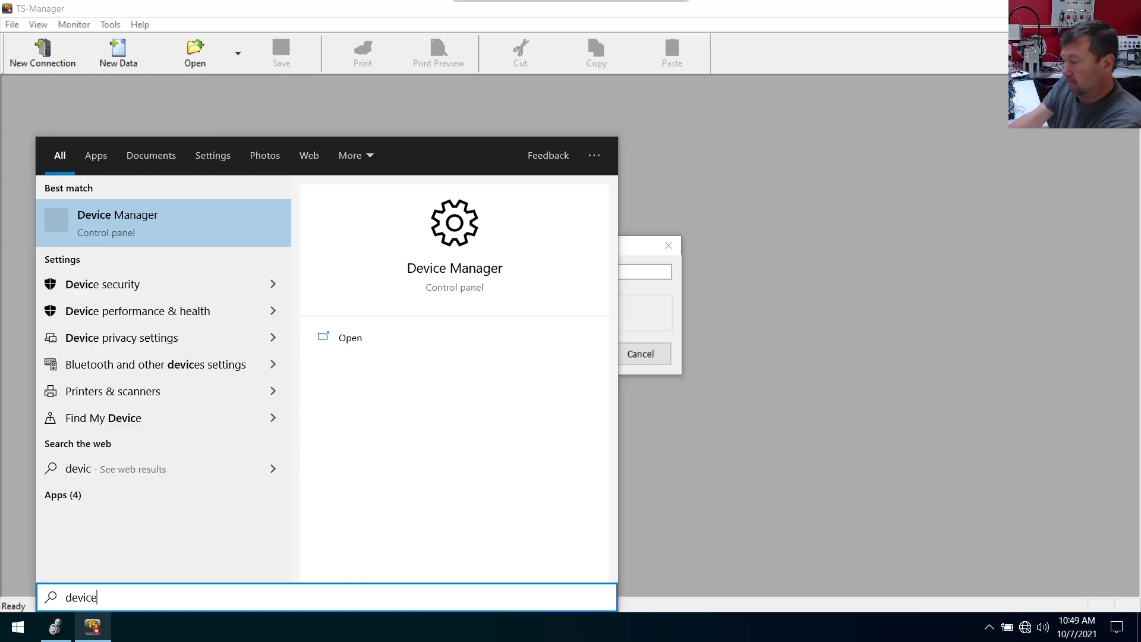
{"action": "key", "text": "Return"}
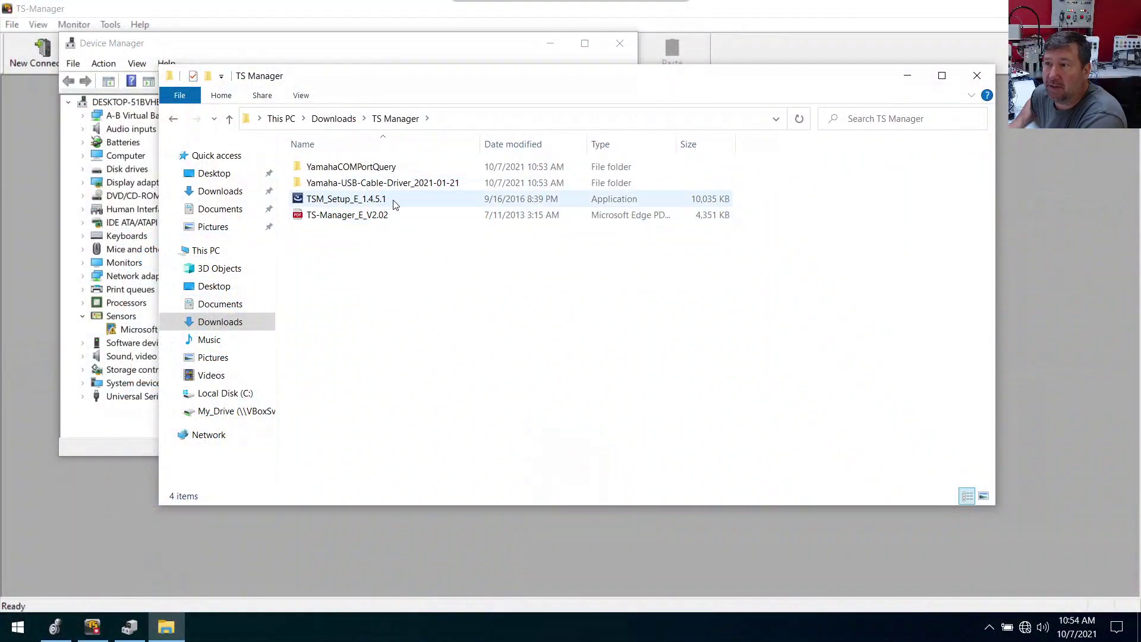
Look through the files in the TS Manager download folder and open the Yamaha-USB-Cable-Driver_2021-01-21 folder
{"action": "left_click", "coordinate": [390, 204]}
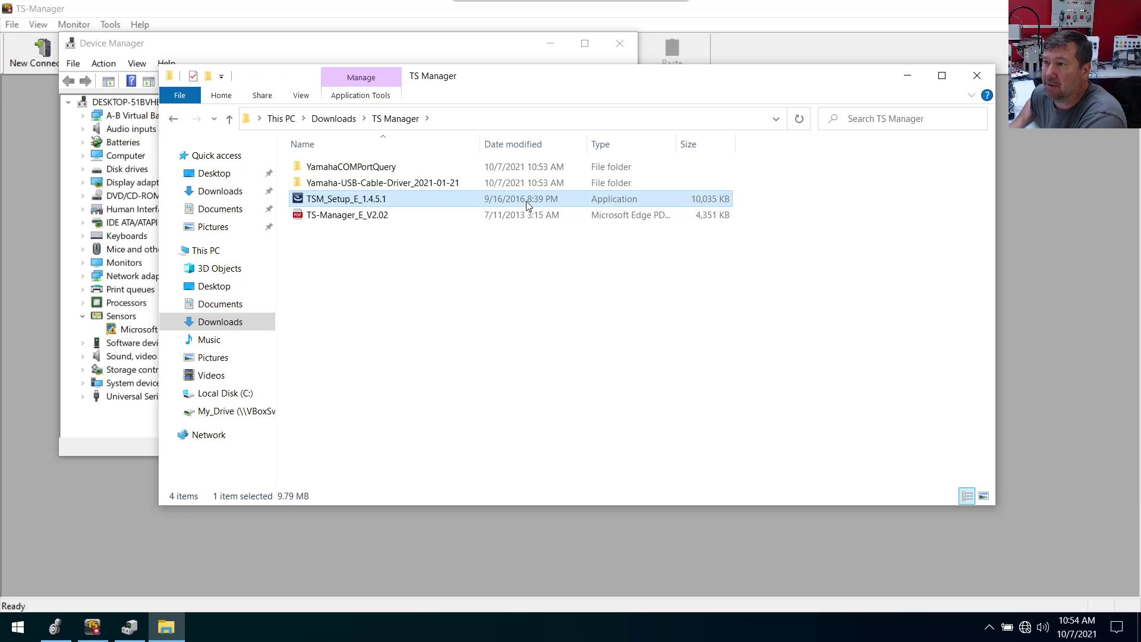
{"action": "left_click", "coordinate": [382, 218]}
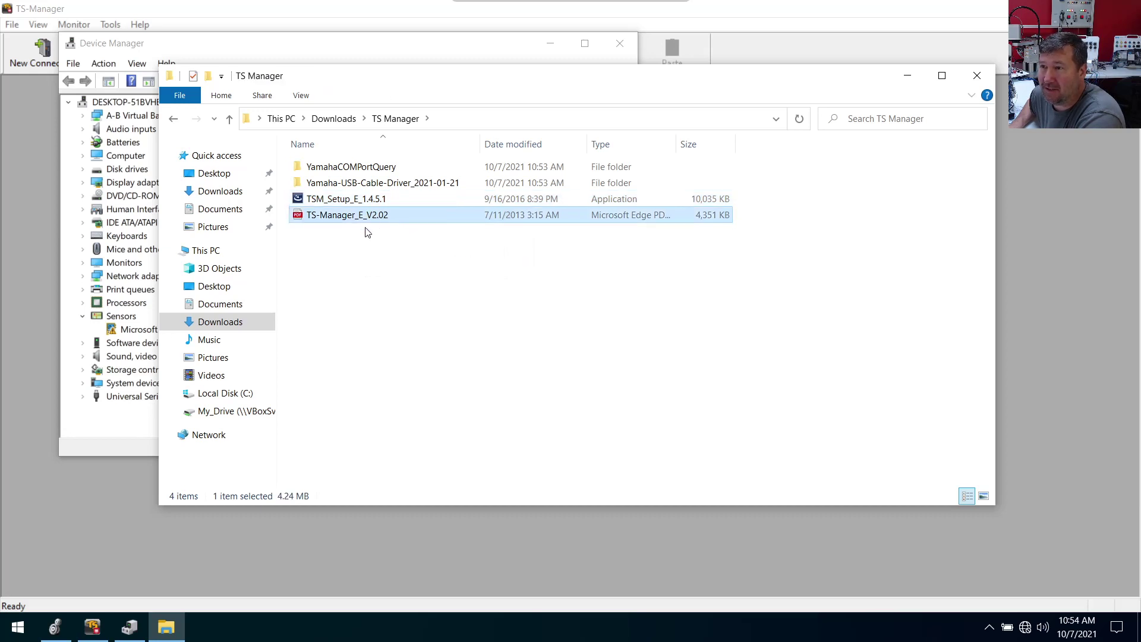
{"action": "left_click", "coordinate": [348, 188]}
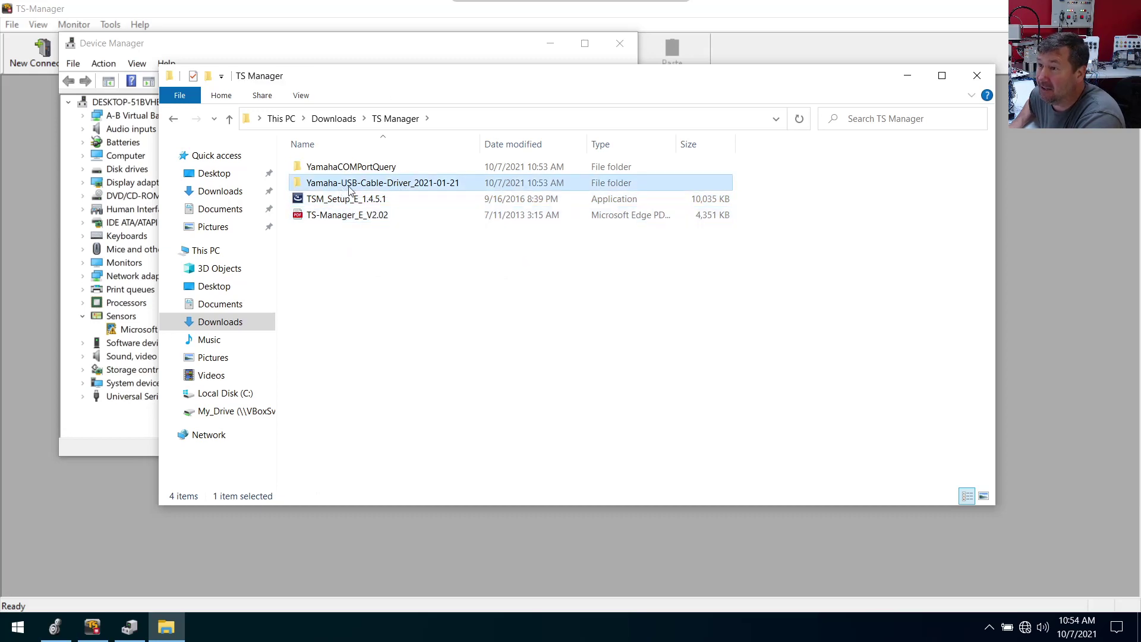
{"action": "left_click", "coordinate": [399, 195]}
{"action": "left_click", "coordinate": [404, 188]}
{"action": "double_click", "coordinate": [404, 188]}
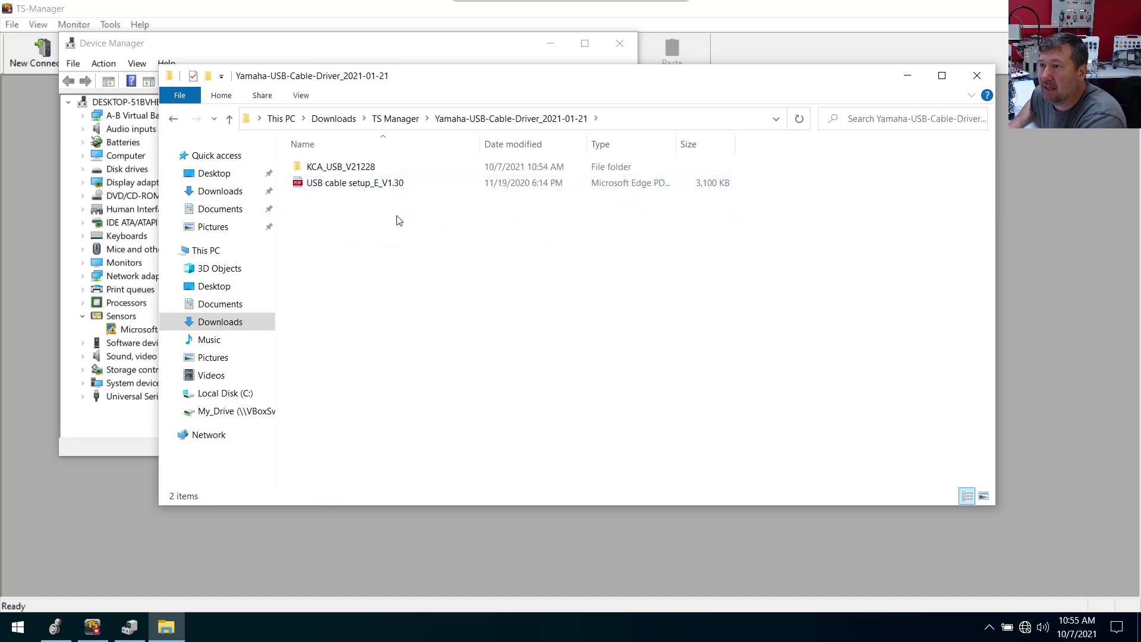
Open the USB cable setup_E_V1.30 manual and read the driver installation steps in section 2.7 Windows 10
{"action": "left_click", "coordinate": [340, 188]}
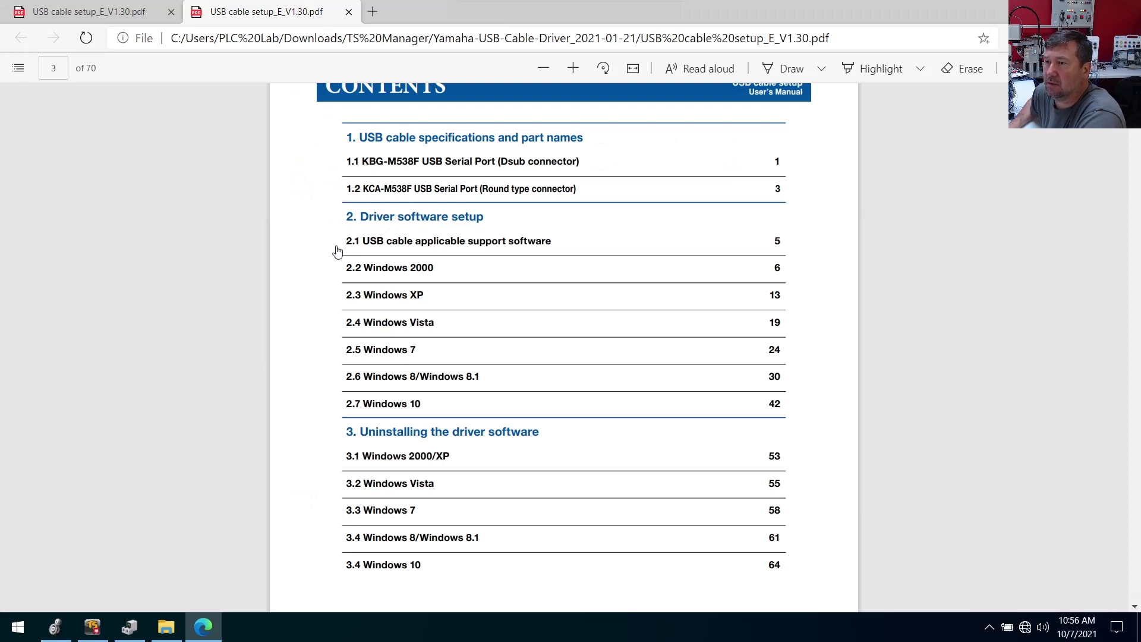
{"action": "left_click", "coordinate": [388, 408]}
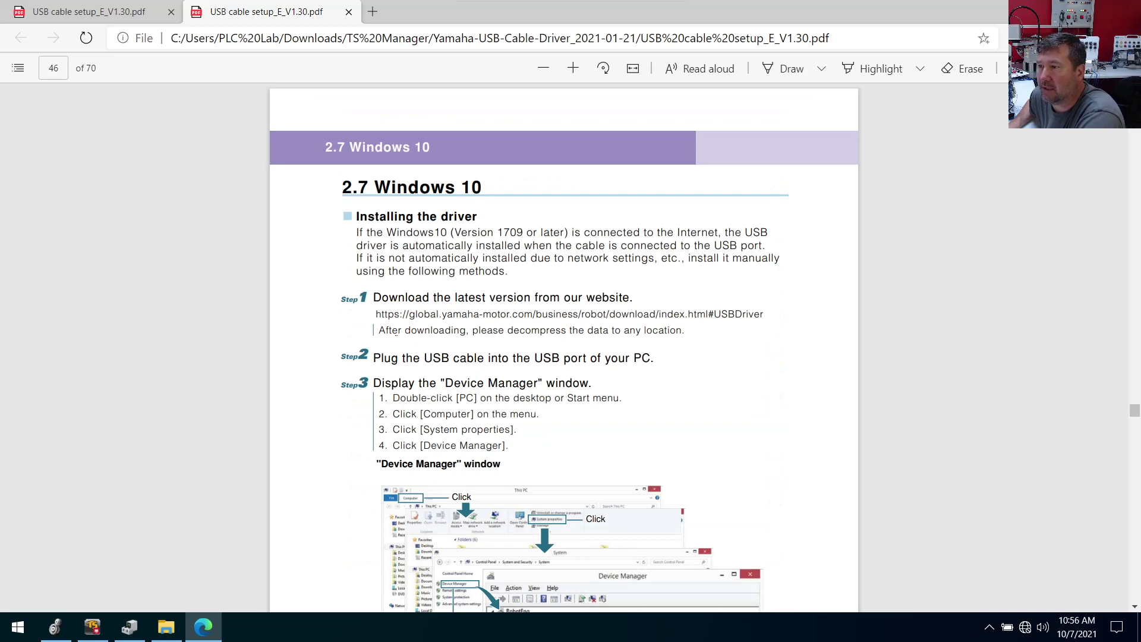
{"action": "scroll", "coordinate": [475, 396], "scroll_direction": "down", "scroll_amount": 7}
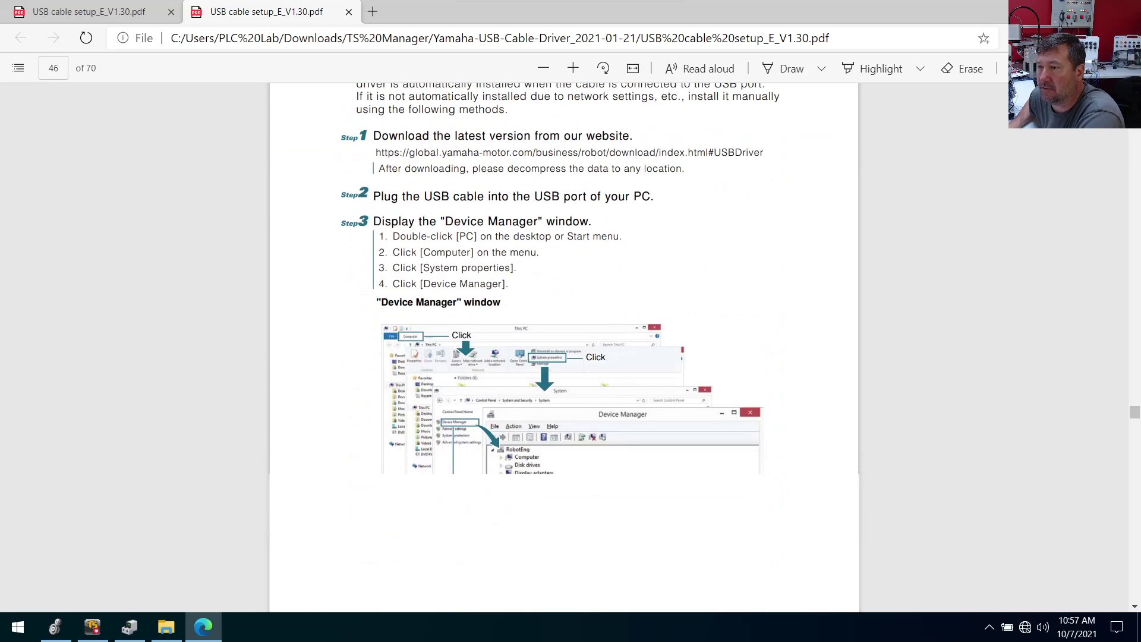
{"action": "scroll", "coordinate": [475, 397], "scroll_direction": "up", "scroll_amount": 3}
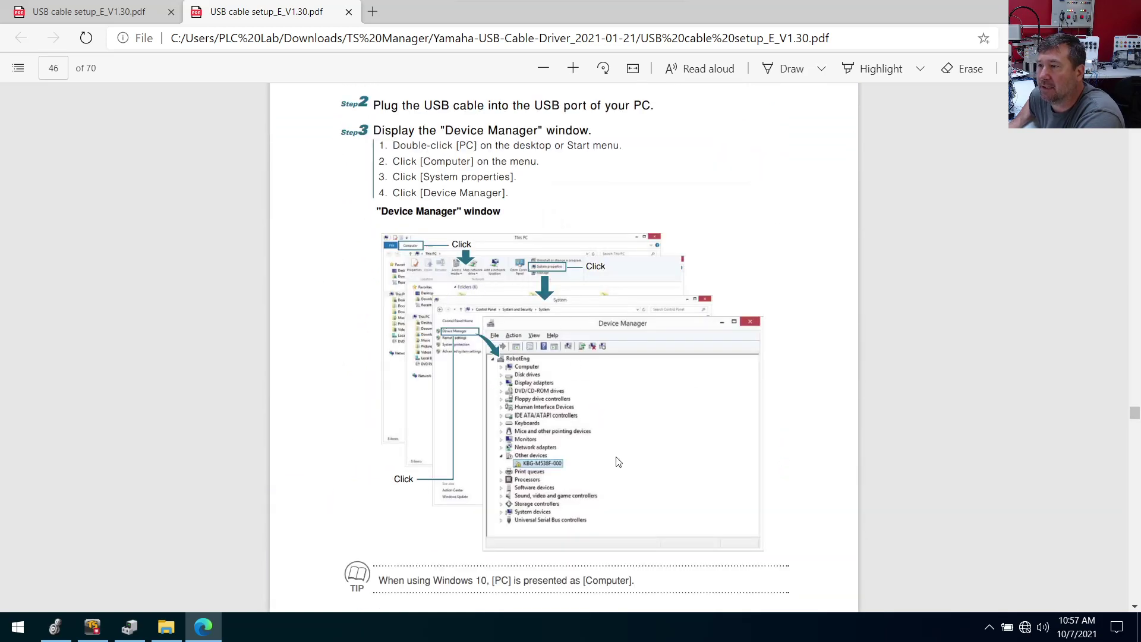
Read the manual's Windows 10 steps 4 and 5 on updating the driver and choosing the driver folder
{"action": "scroll", "coordinate": [618, 462], "scroll_direction": "down", "scroll_amount": 8}
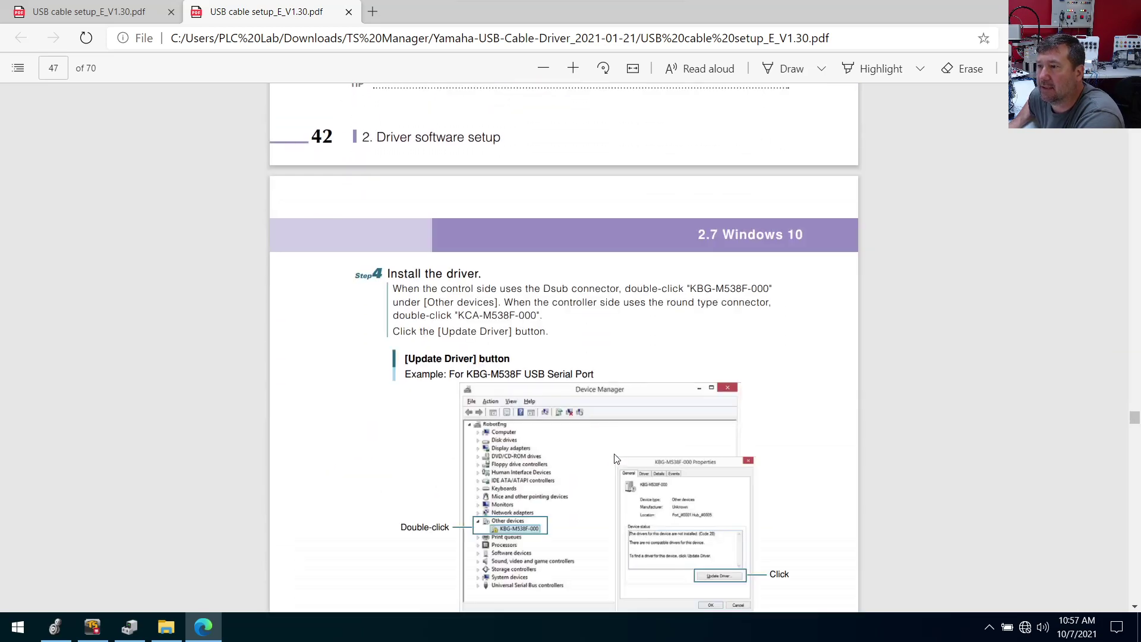
{"action": "scroll", "coordinate": [616, 459], "scroll_direction": "down", "scroll_amount": 1}
{"action": "scroll", "coordinate": [725, 484], "scroll_direction": "down", "scroll_amount": 5}
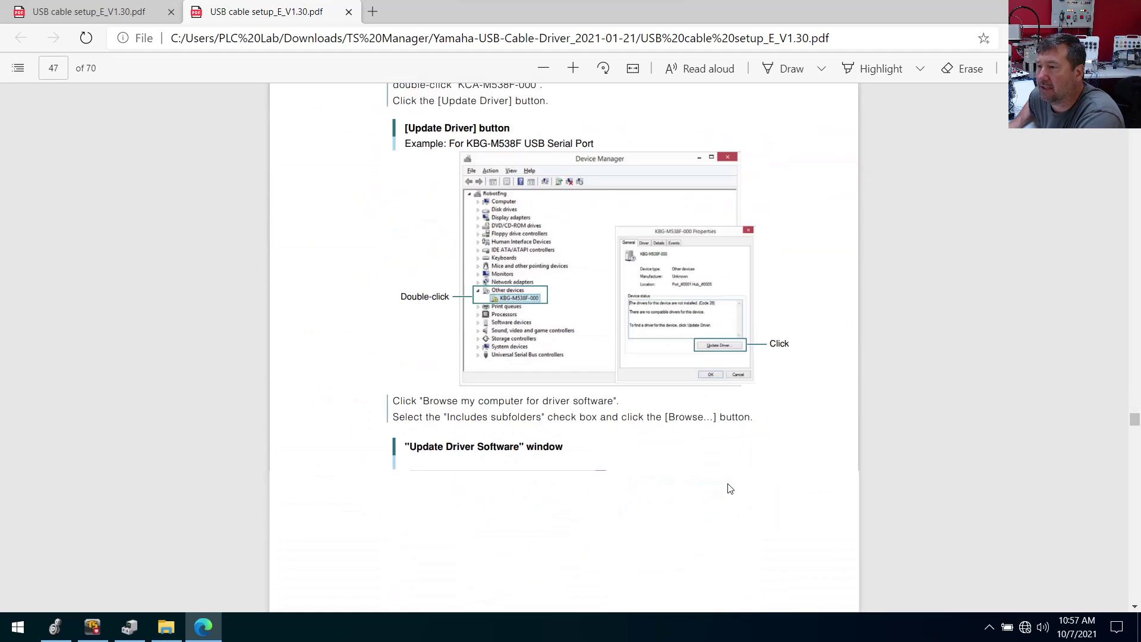
{"action": "scroll", "coordinate": [506, 464], "scroll_direction": "down", "scroll_amount": 4}
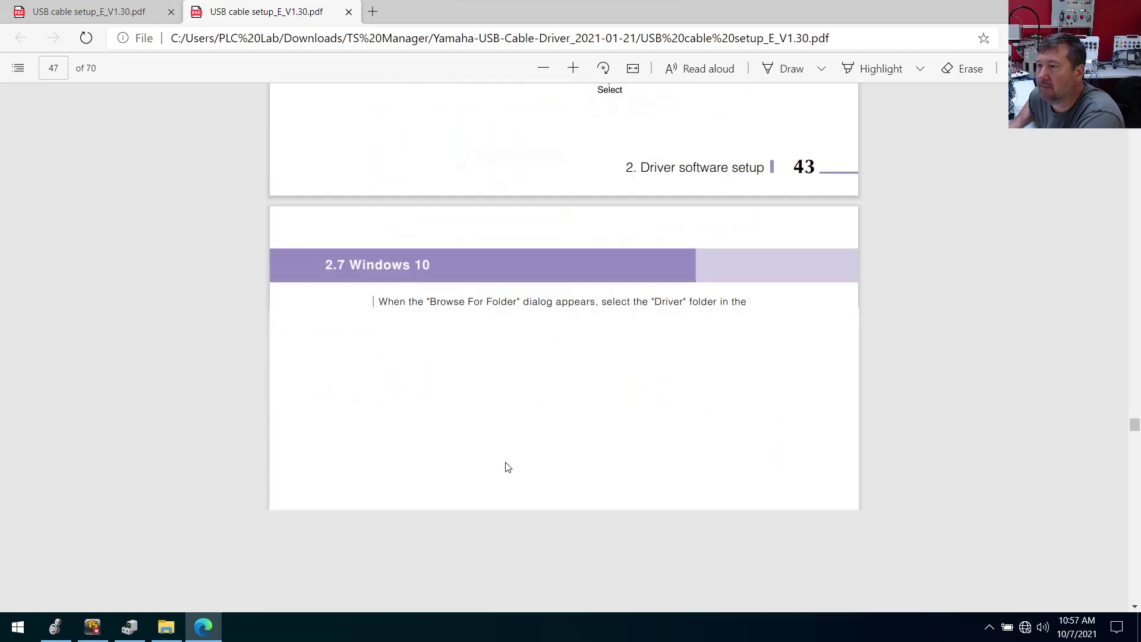
{"action": "scroll", "coordinate": [508, 492], "scroll_direction": "down", "scroll_amount": 3}
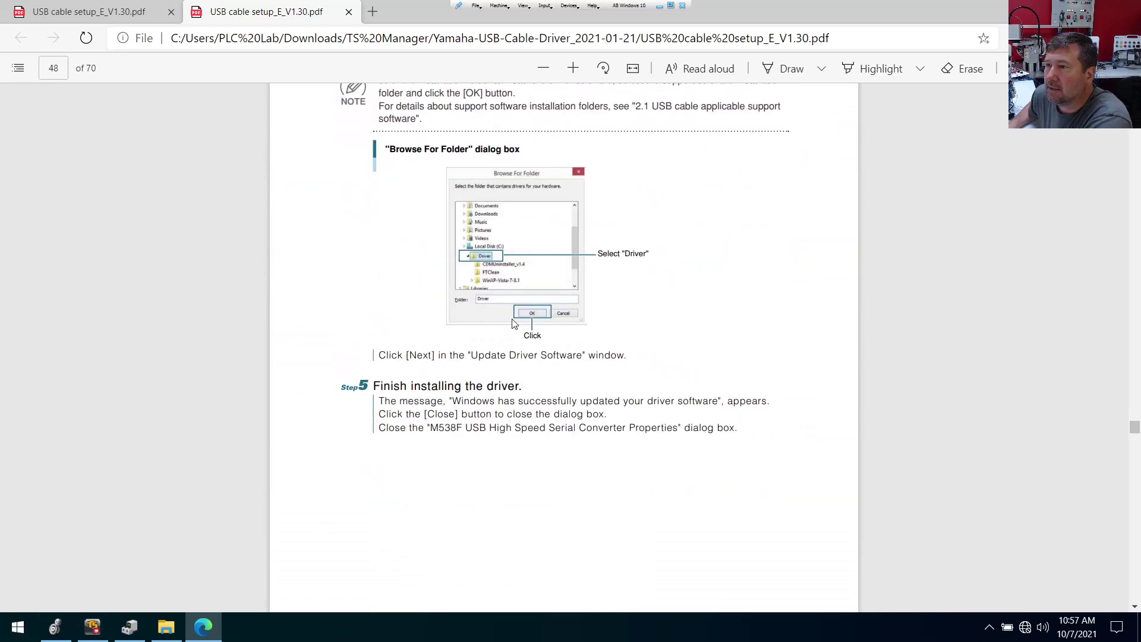
In Device Manager, start a driver update for the KCA-M538F-000 device using drivers located on this computer
{"action": "left_click", "coordinate": [140, 630]}
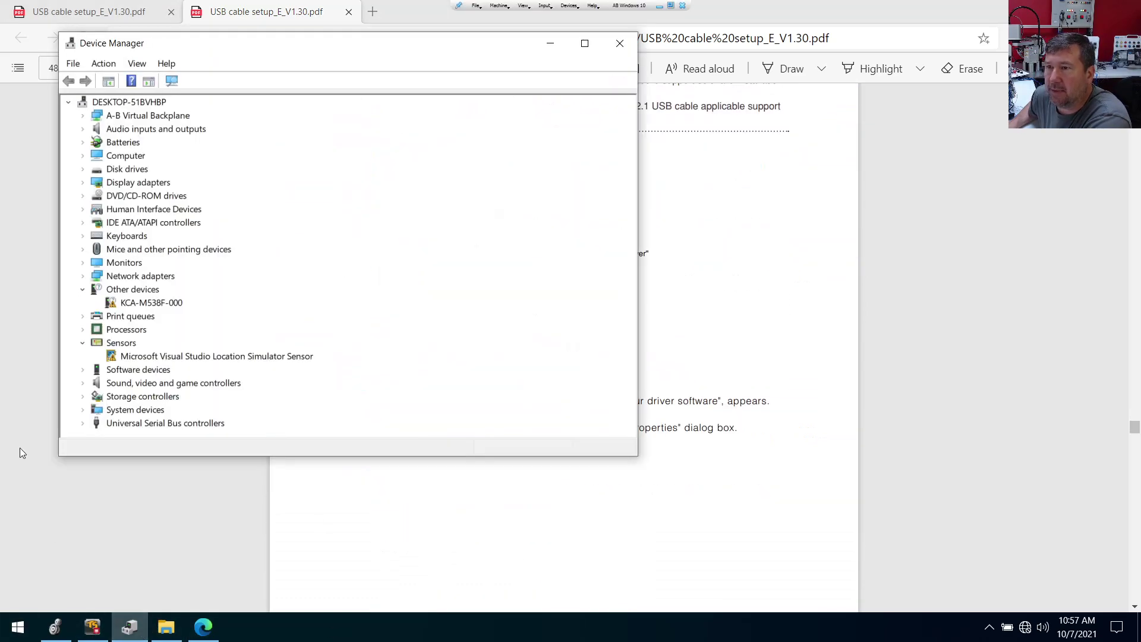
{"action": "right_click", "coordinate": [146, 304]}
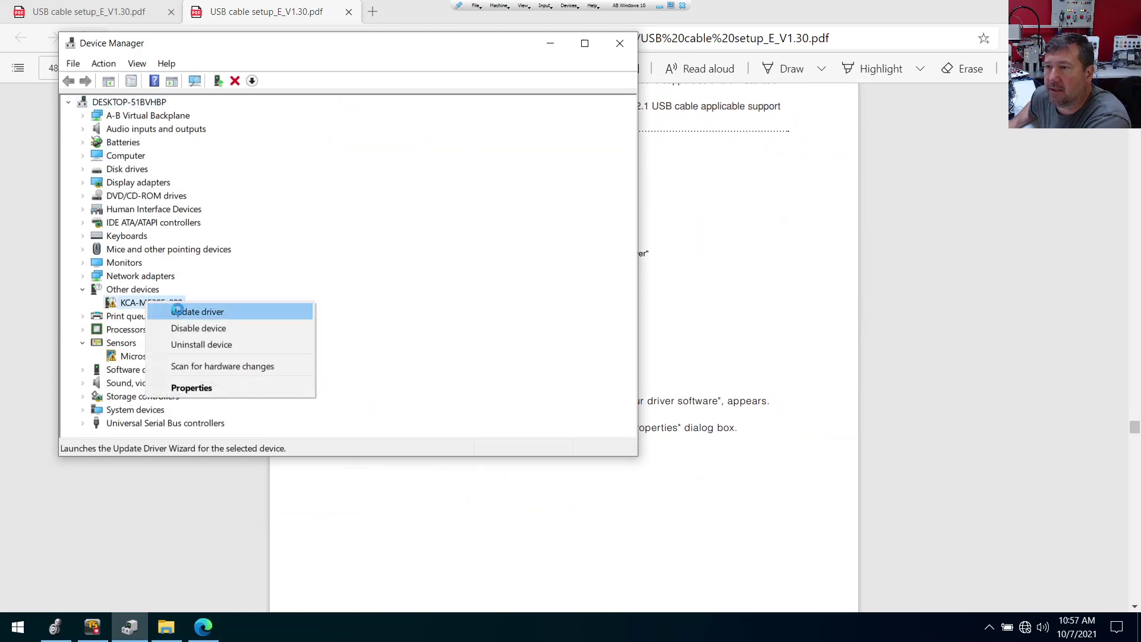
{"action": "left_click", "coordinate": [177, 311]}
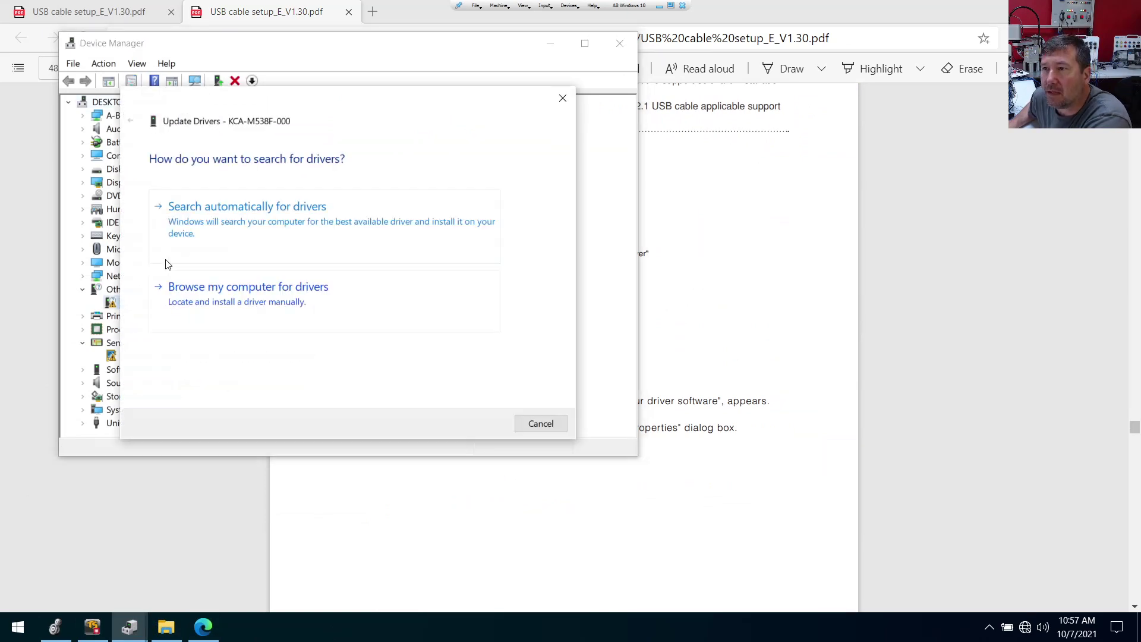
{"action": "left_click", "coordinate": [262, 314]}
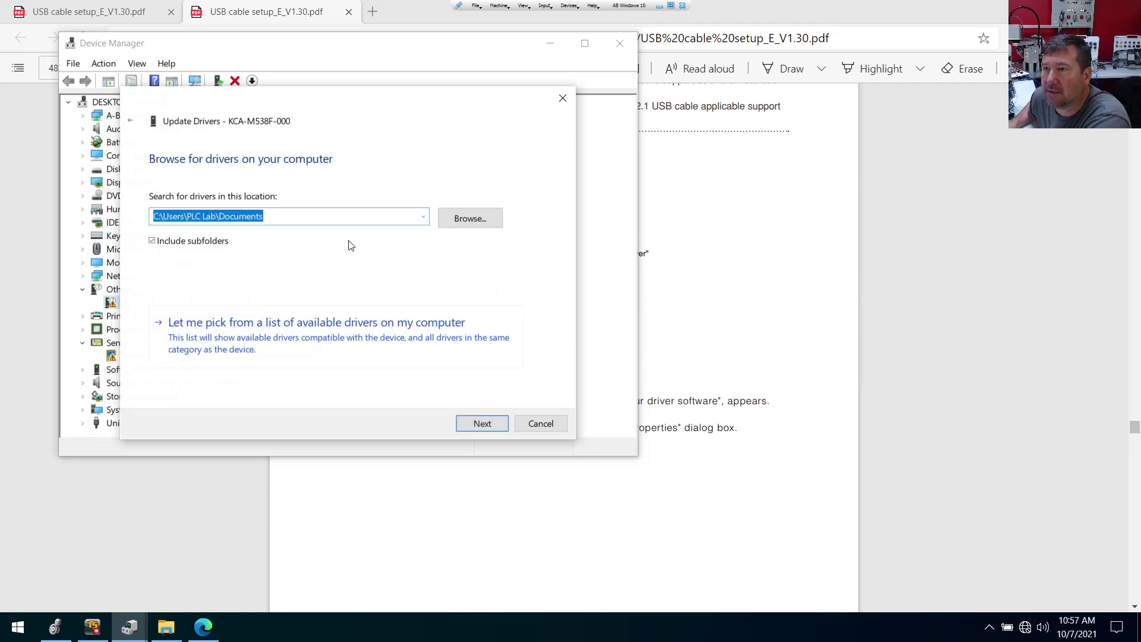
Install the driver from the Downloads\TS Manager\Yamaha-USB-Cable-Driver_2021-01-21 folder and close the update wizard
{"action": "left_click", "coordinate": [465, 219]}
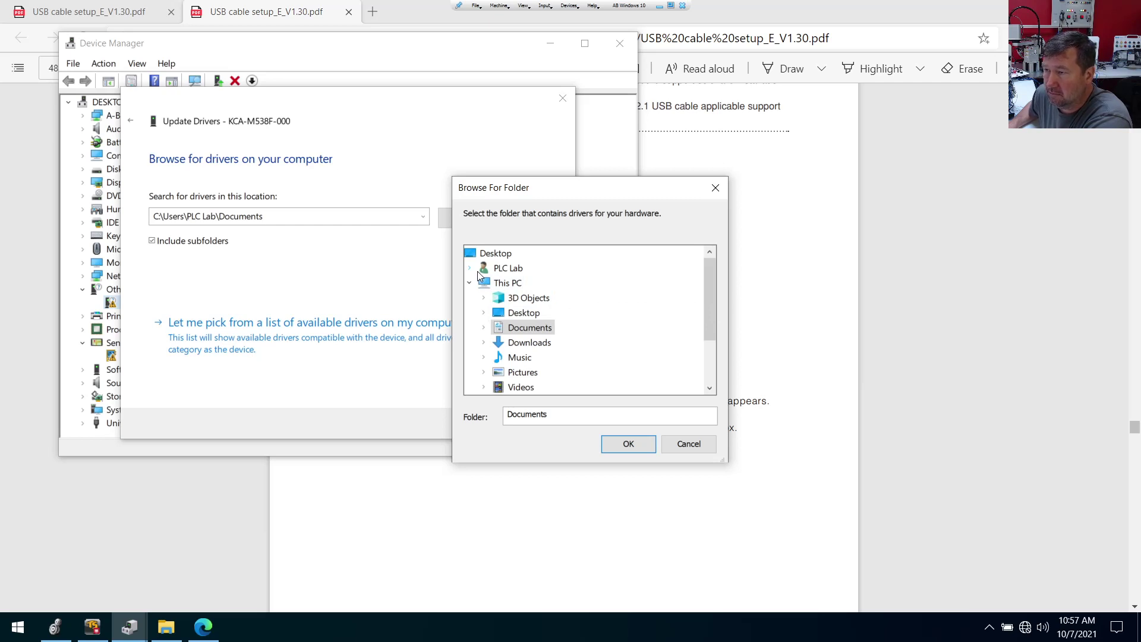
{"action": "left_click", "coordinate": [508, 344]}
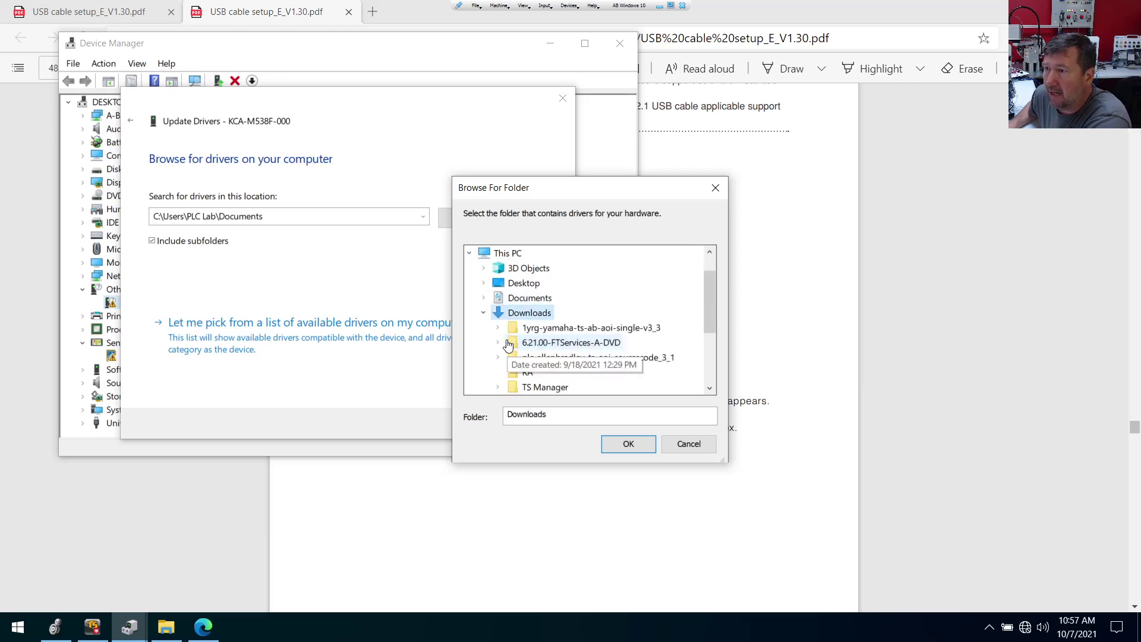
{"action": "scroll", "coordinate": [529, 302], "scroll_direction": "down", "scroll_amount": 2}
{"action": "left_click", "coordinate": [529, 300]}
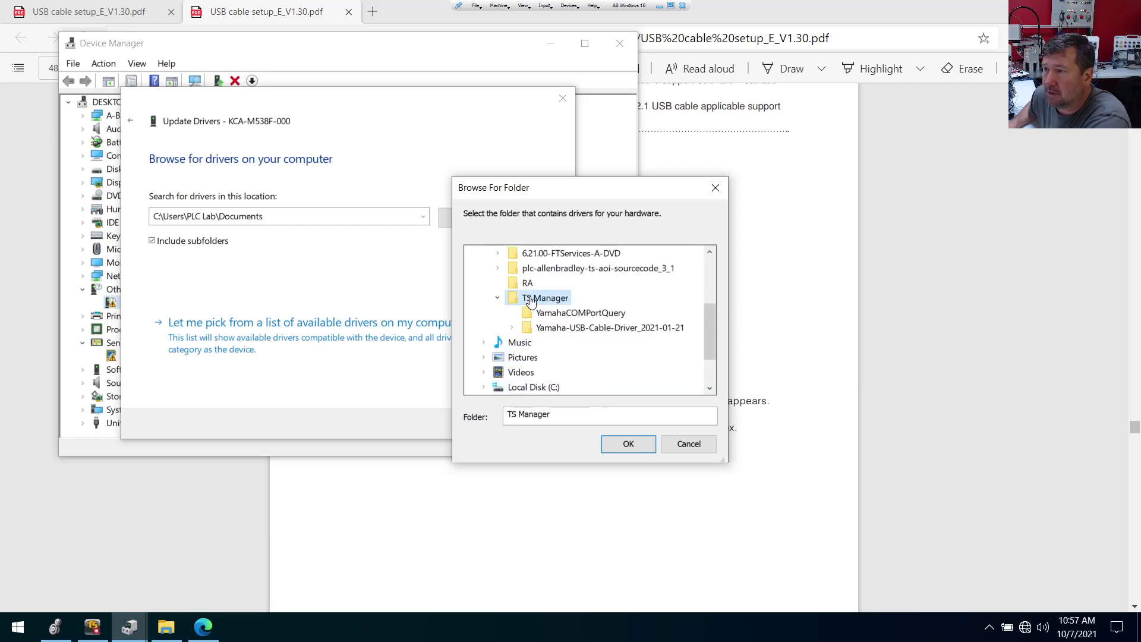
{"action": "left_click", "coordinate": [568, 327]}
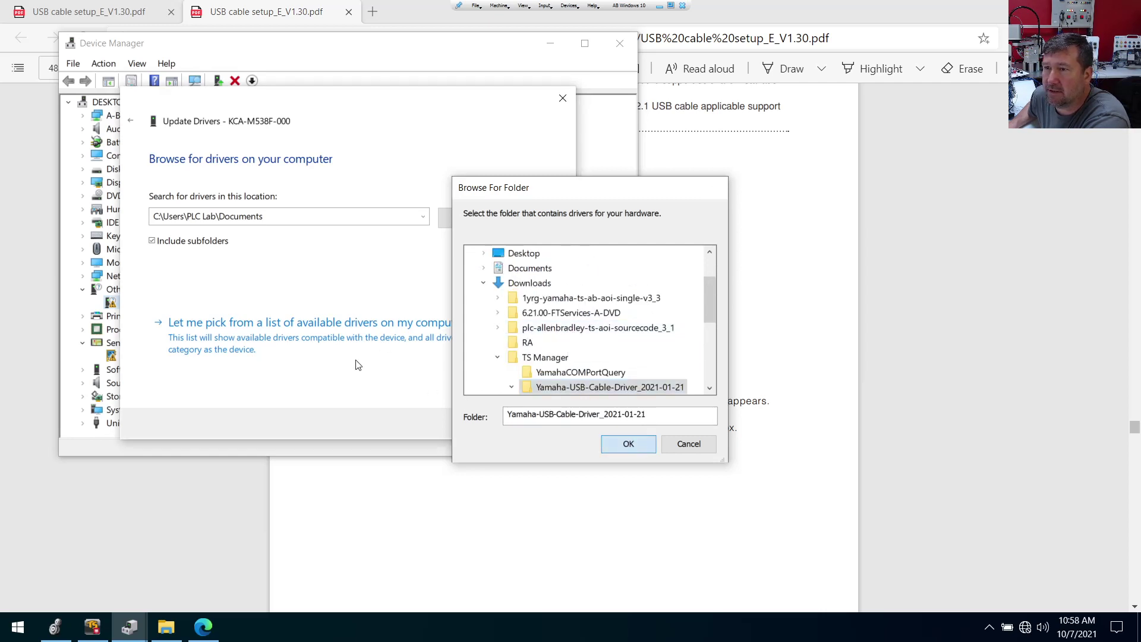
{"action": "left_click", "coordinate": [628, 445]}
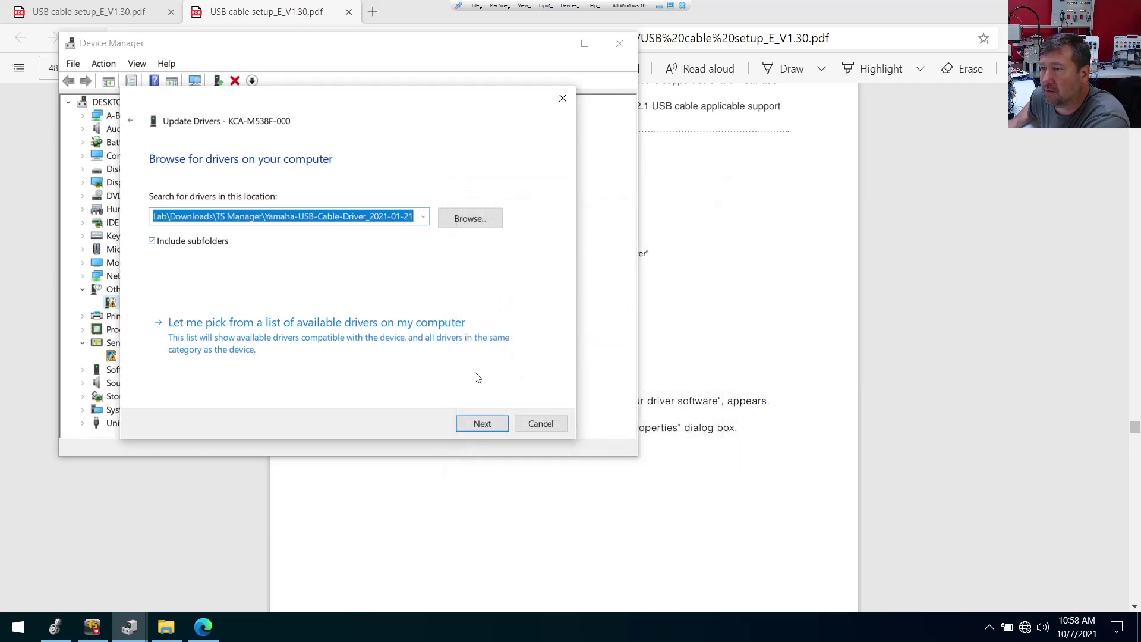
{"action": "left_click", "coordinate": [482, 423]}
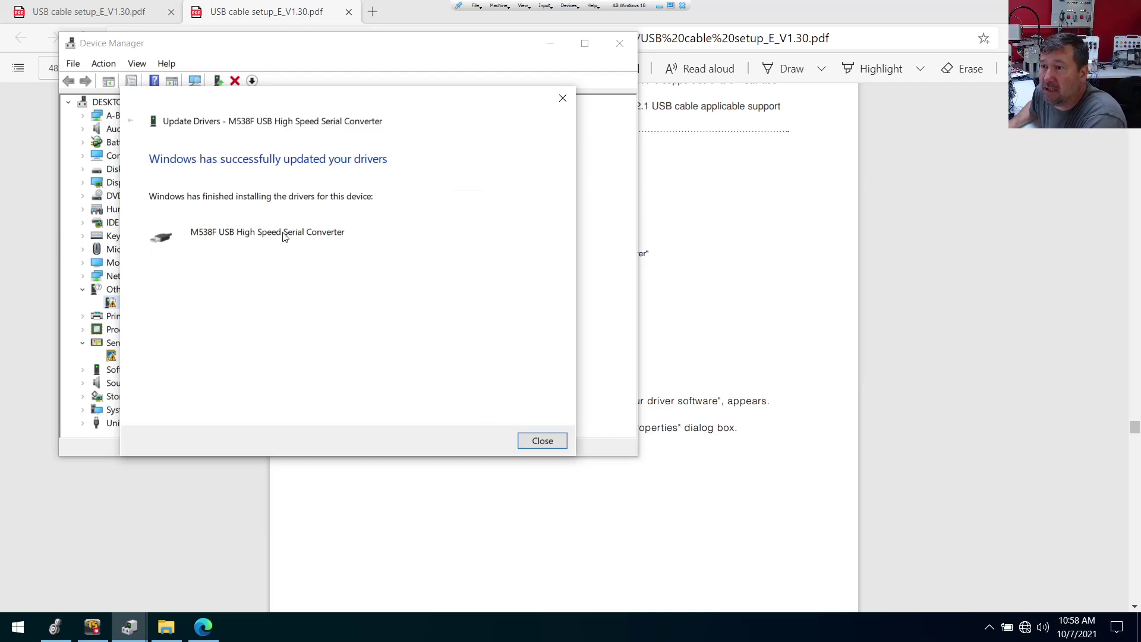
{"action": "left_click", "coordinate": [542, 440]}
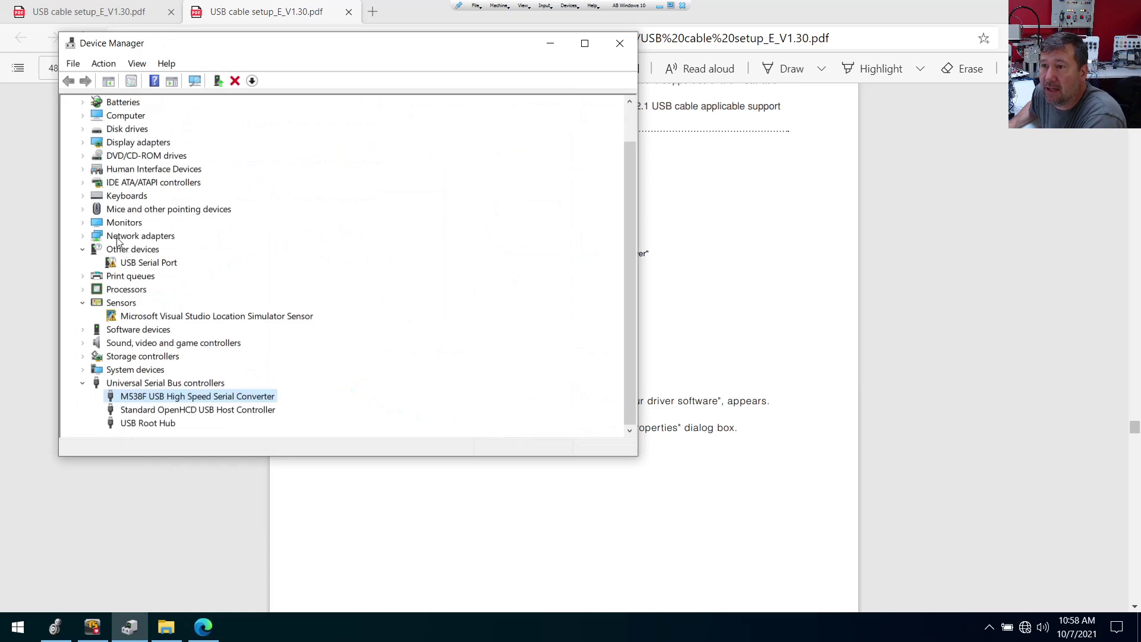
Select the USB Serial Port under Other devices and read the manual's section in Edge on updating its driver
{"action": "scroll", "coordinate": [113, 282], "scroll_direction": "up", "scroll_amount": 1}
{"action": "left_click", "coordinate": [121, 297]}
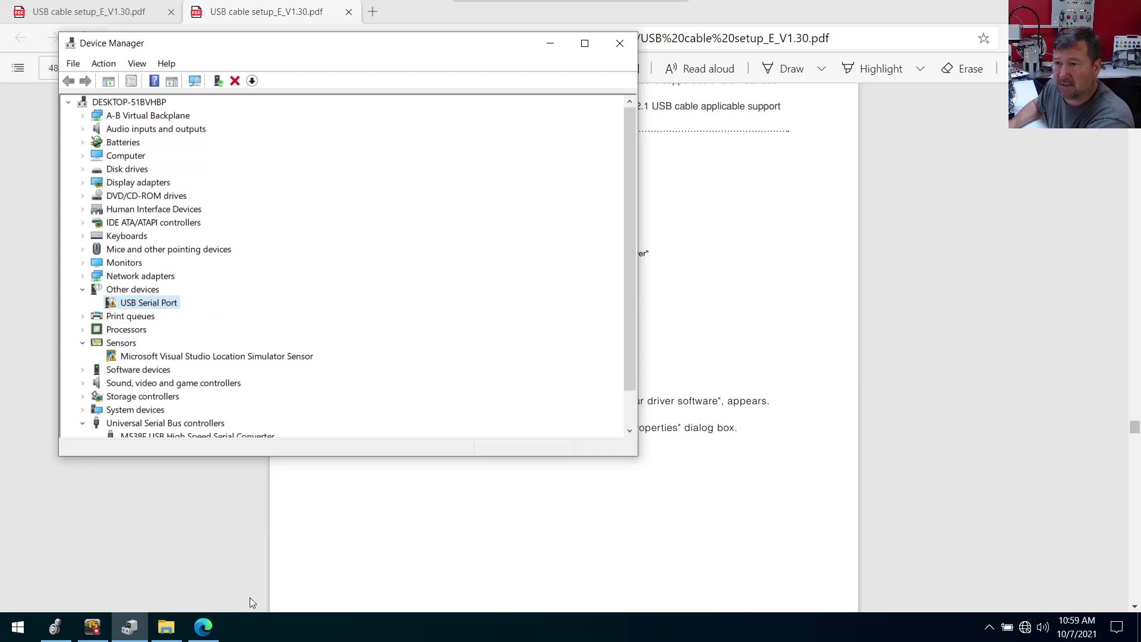
{"action": "left_click", "coordinate": [203, 627]}
{"action": "scroll", "coordinate": [501, 322], "scroll_direction": "down", "scroll_amount": 10}
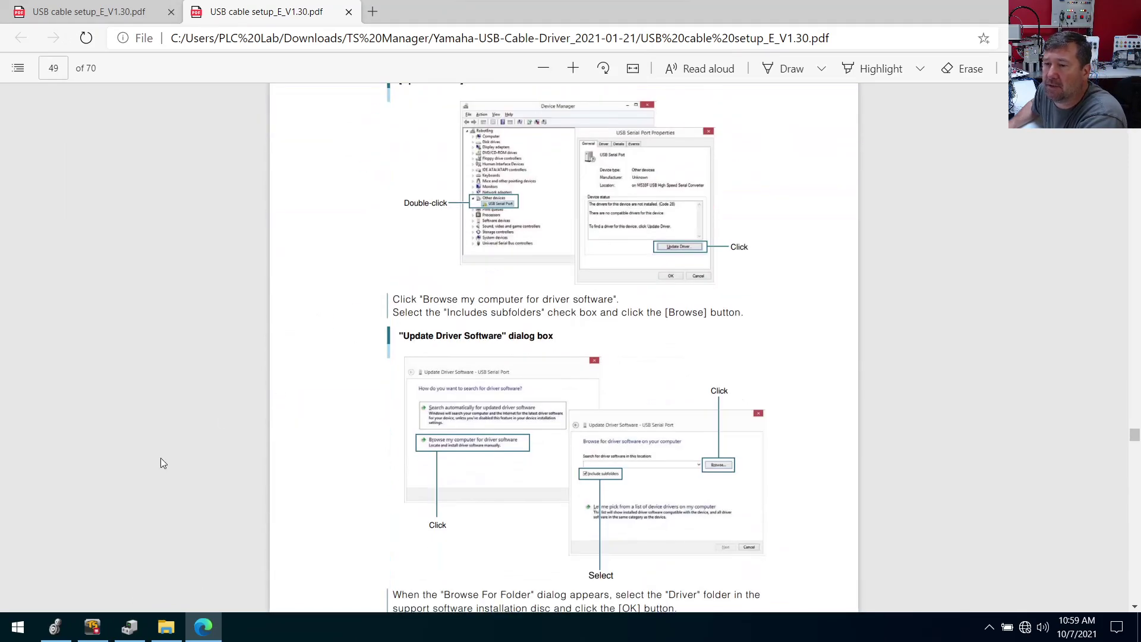
Start a driver update for the USB Serial Port in Device Manager and restart the computer to apply the hardware changes
{"action": "left_click", "coordinate": [129, 627]}
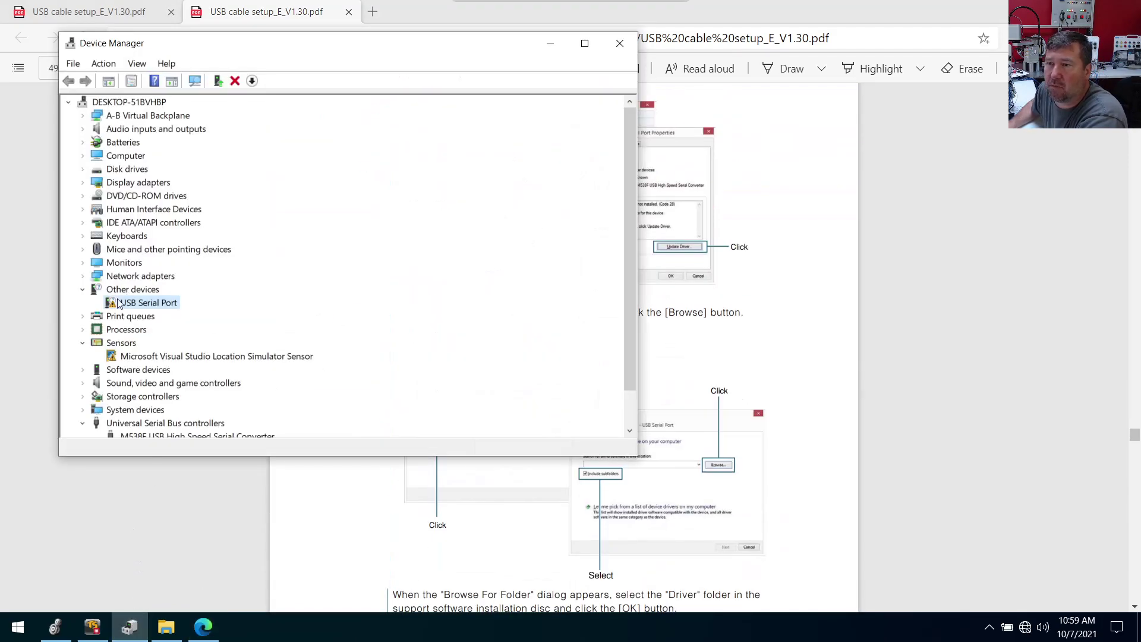
{"action": "right_click", "coordinate": [143, 304]}
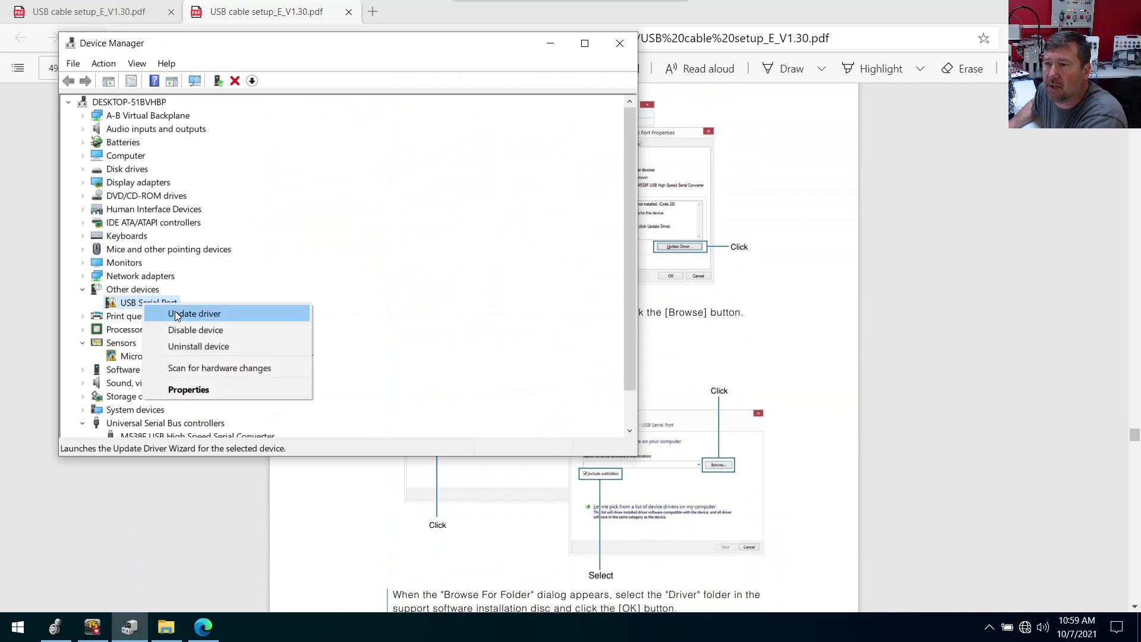
{"action": "left_click", "coordinate": [177, 314]}
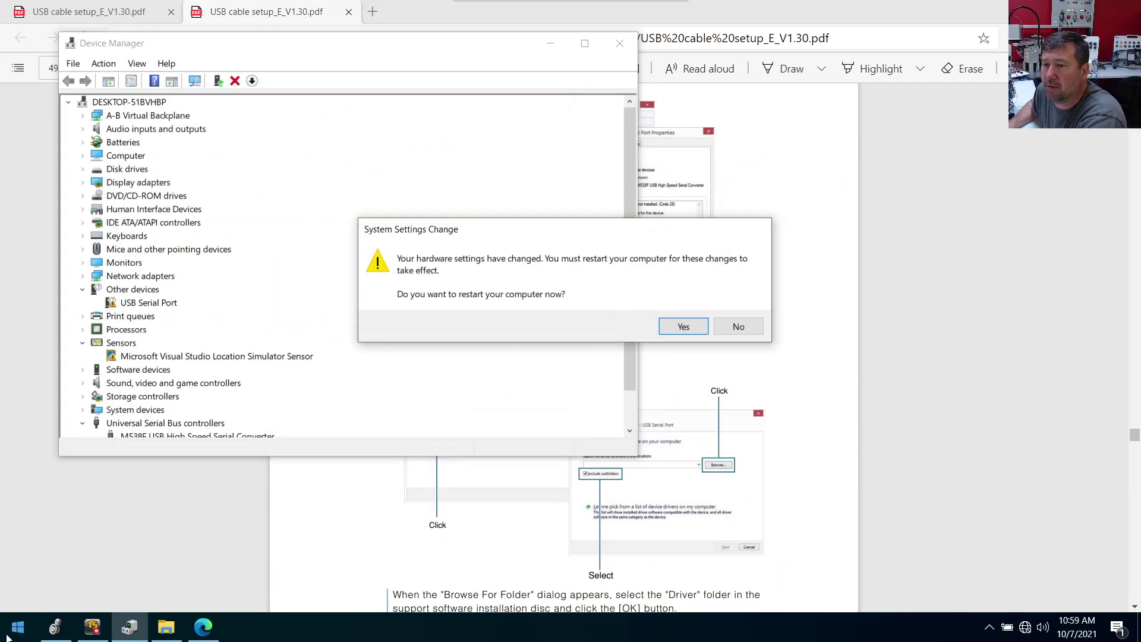
{"action": "left_click", "coordinate": [54, 632]}
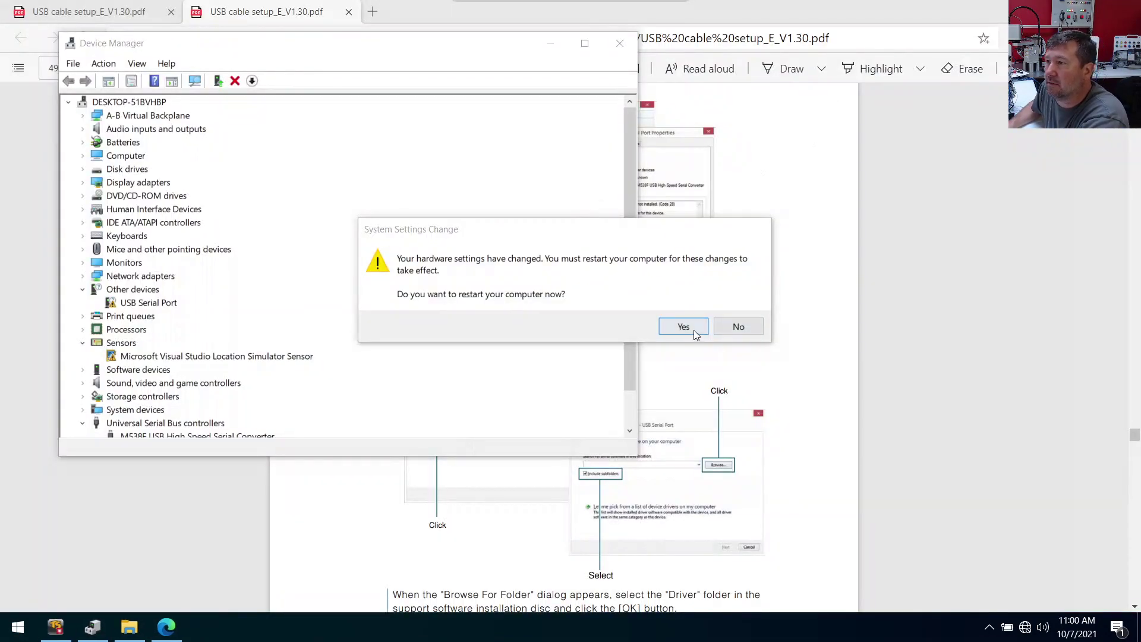
{"action": "left_click", "coordinate": [689, 327]}
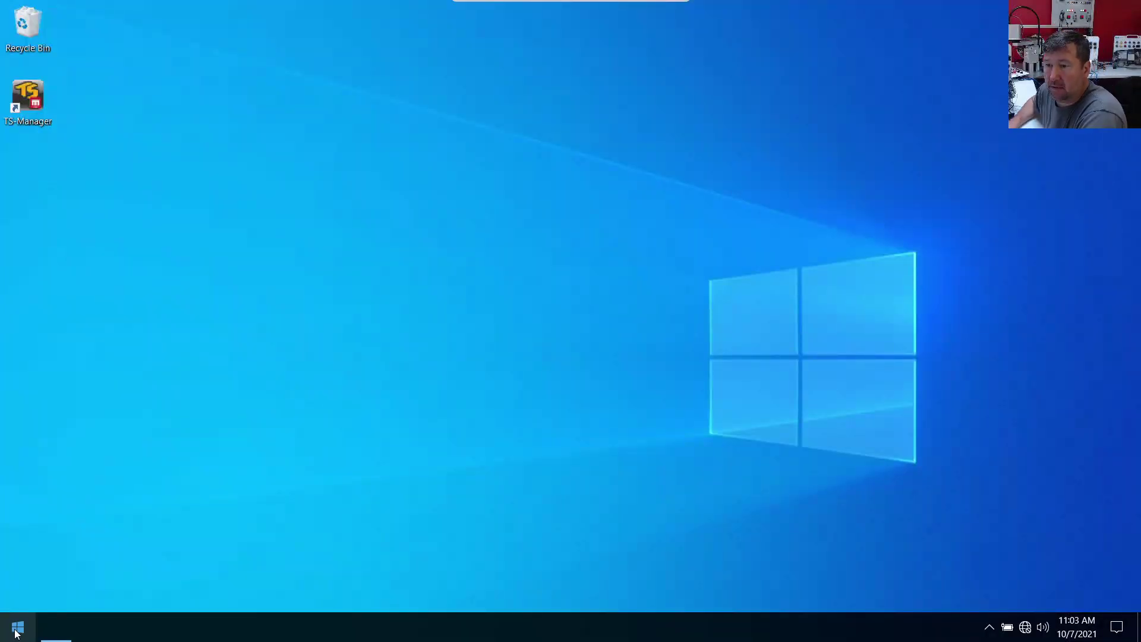
Open Device Manager again and check the COM port of the Yamaha USB cable under Ports (COM & LPT)
{"action": "left_click", "coordinate": [18, 631]}
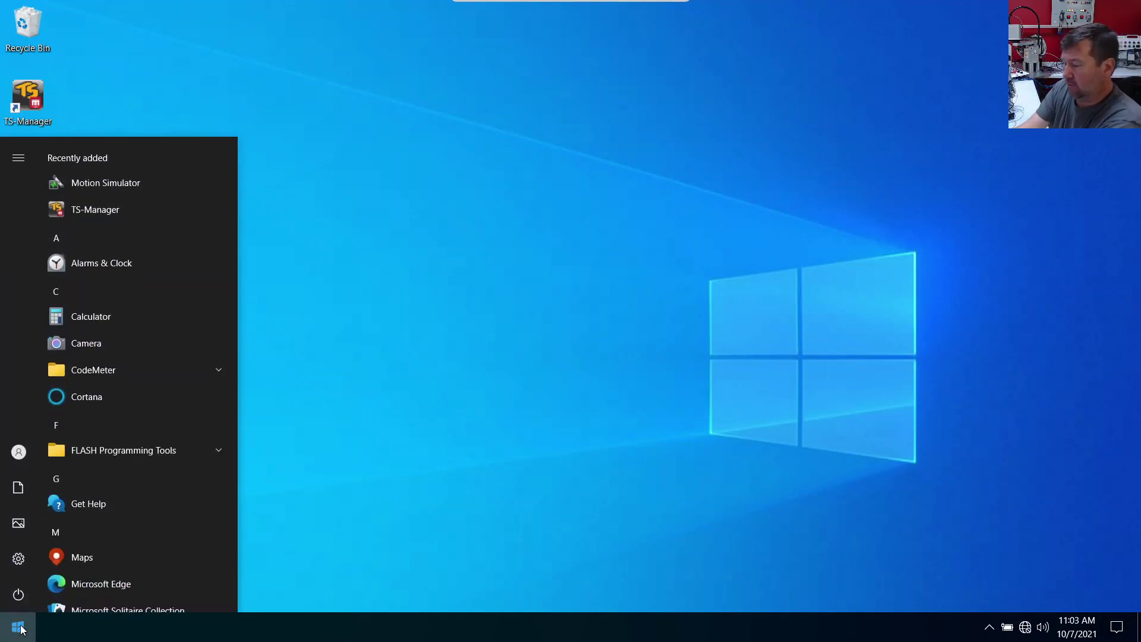
{"action": "left_click", "coordinate": [17, 628]}
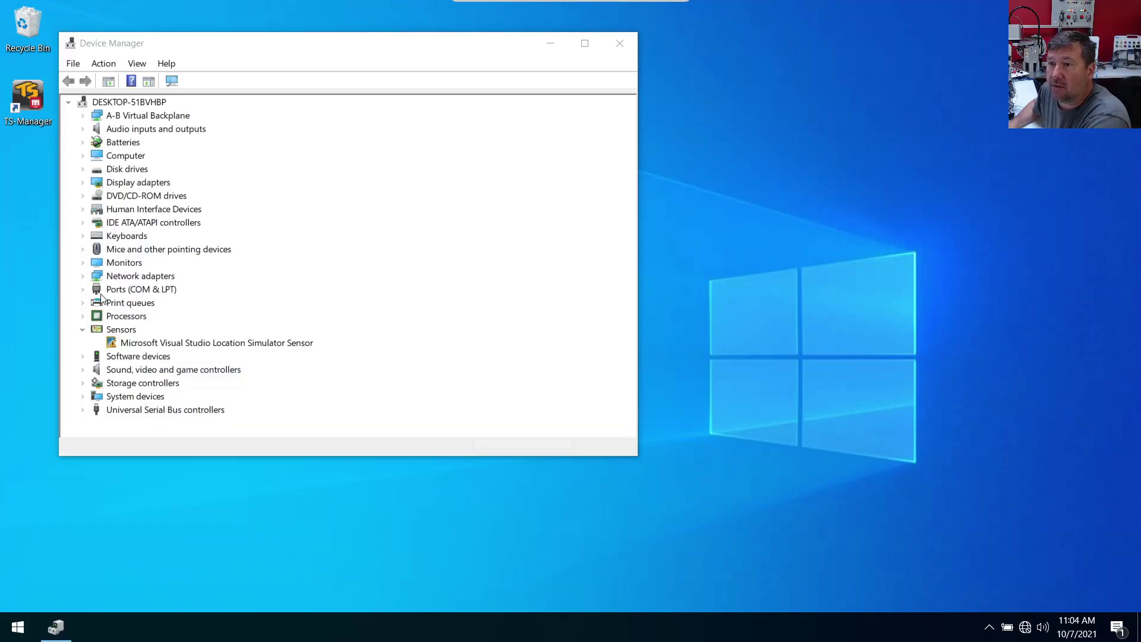
{"action": "left_click", "coordinate": [82, 289]}
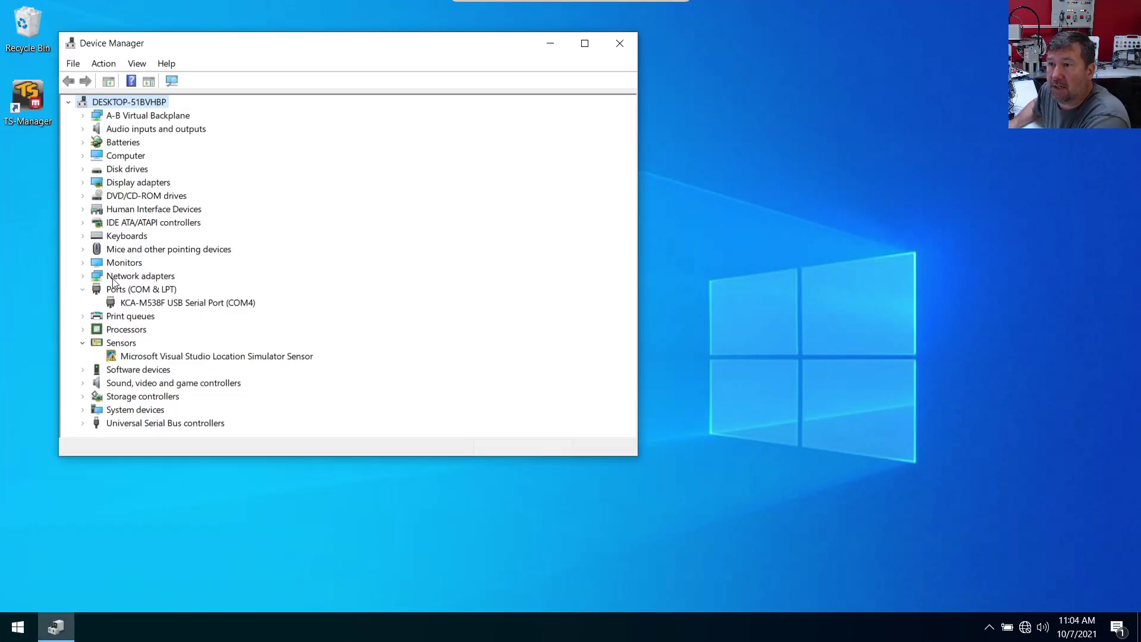
{"action": "left_click", "coordinate": [202, 303]}
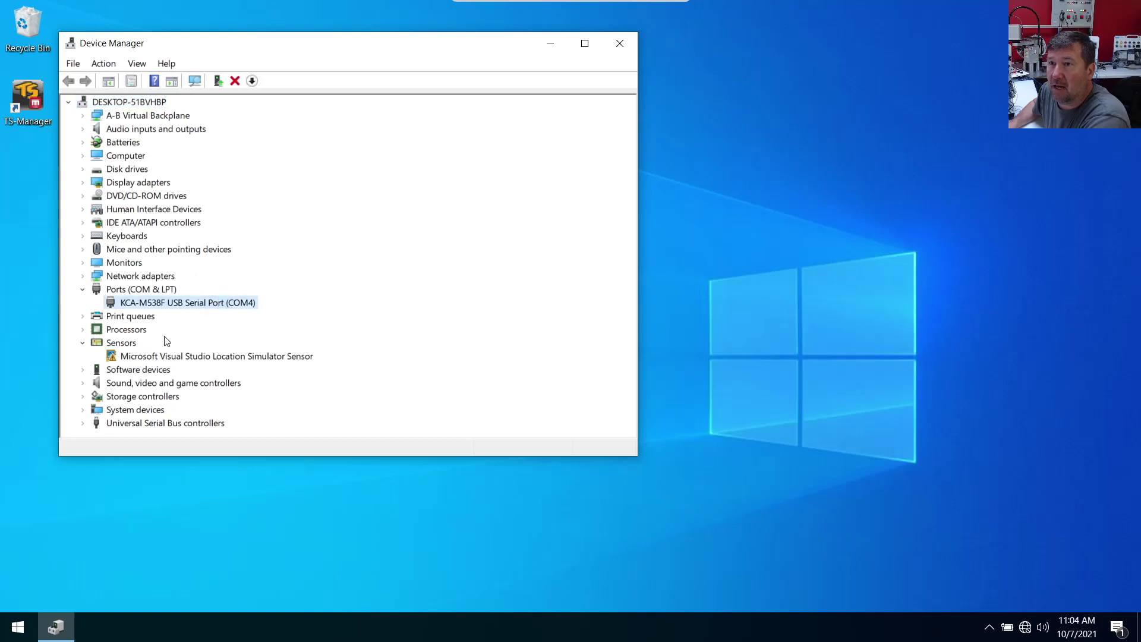
Launch TS-Manager from the desktop through its launcher
{"action": "left_click", "coordinate": [33, 94]}
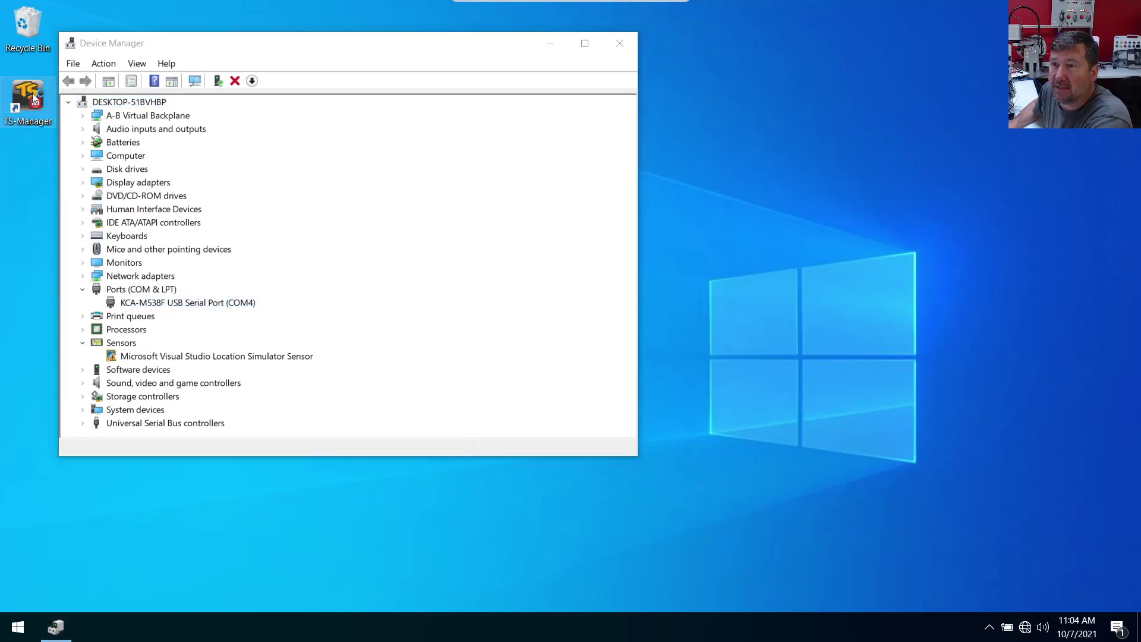
{"action": "double_click", "coordinate": [32, 94]}
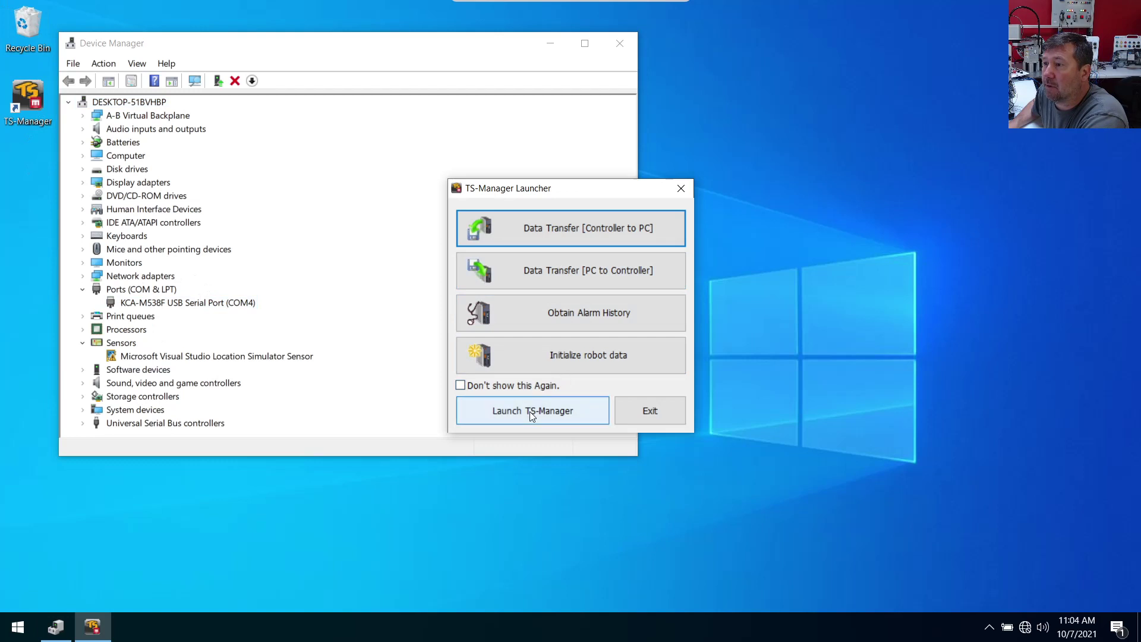
{"action": "left_click", "coordinate": [530, 411]}
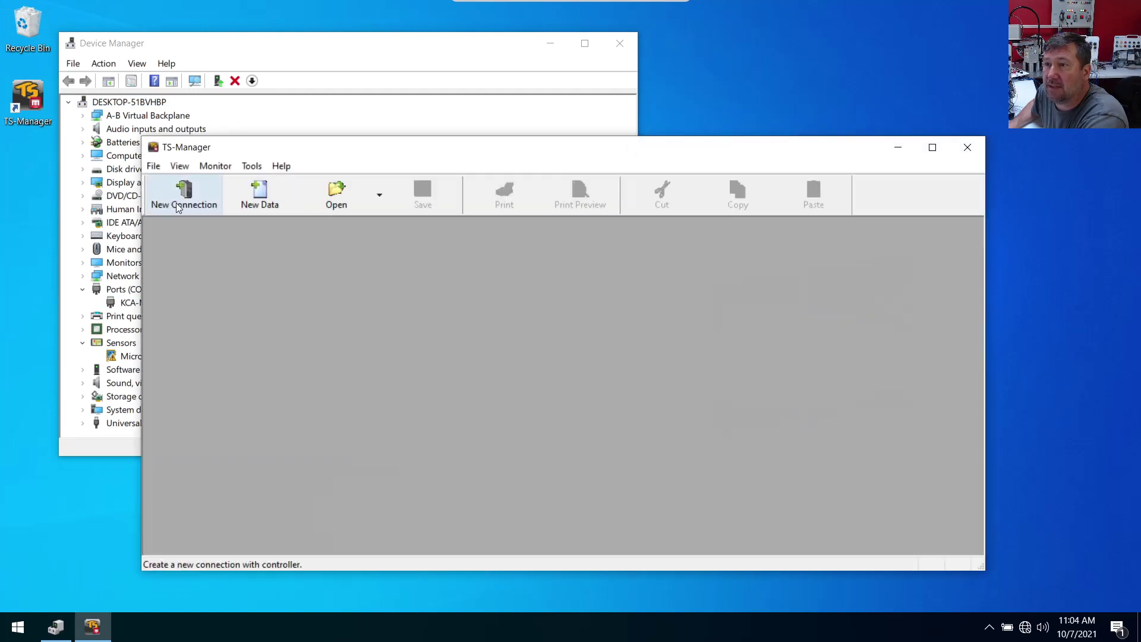
Create a new connection named Controller1 on COM4 and maximize the controller and TS-Manager windows
{"action": "left_click", "coordinate": [177, 207]}
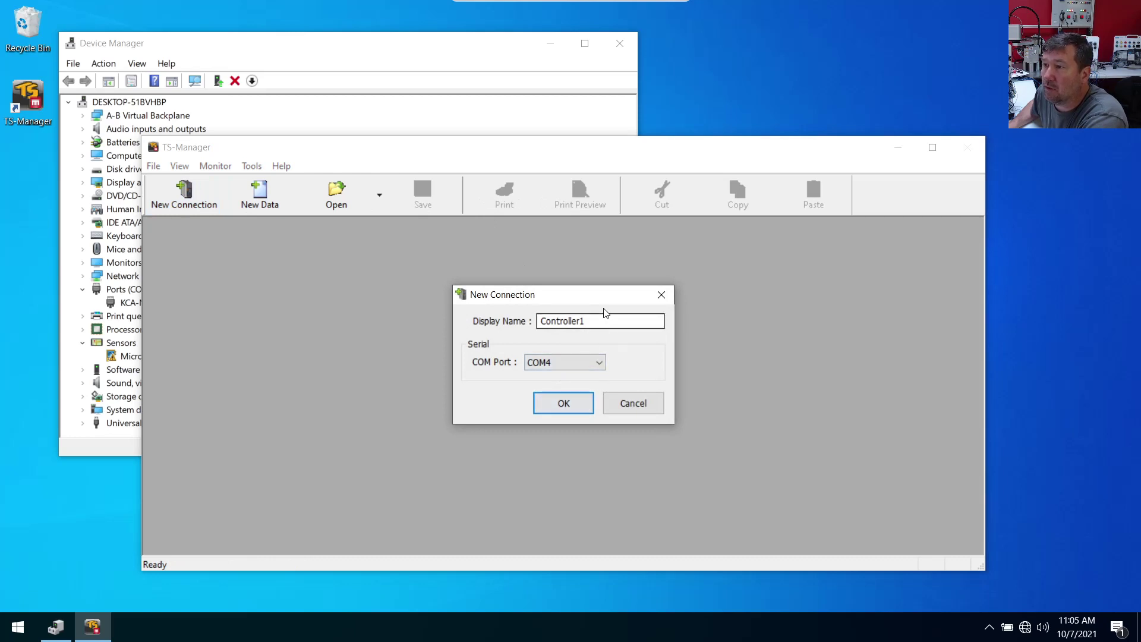
{"action": "left_click", "coordinate": [559, 406]}
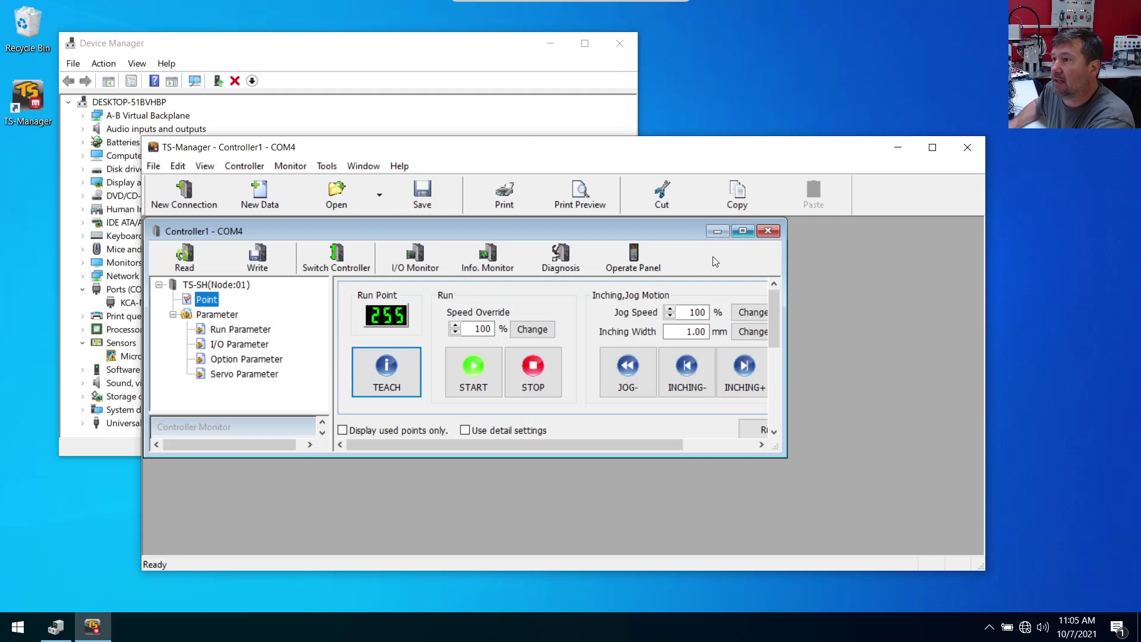
{"action": "left_click", "coordinate": [742, 231]}
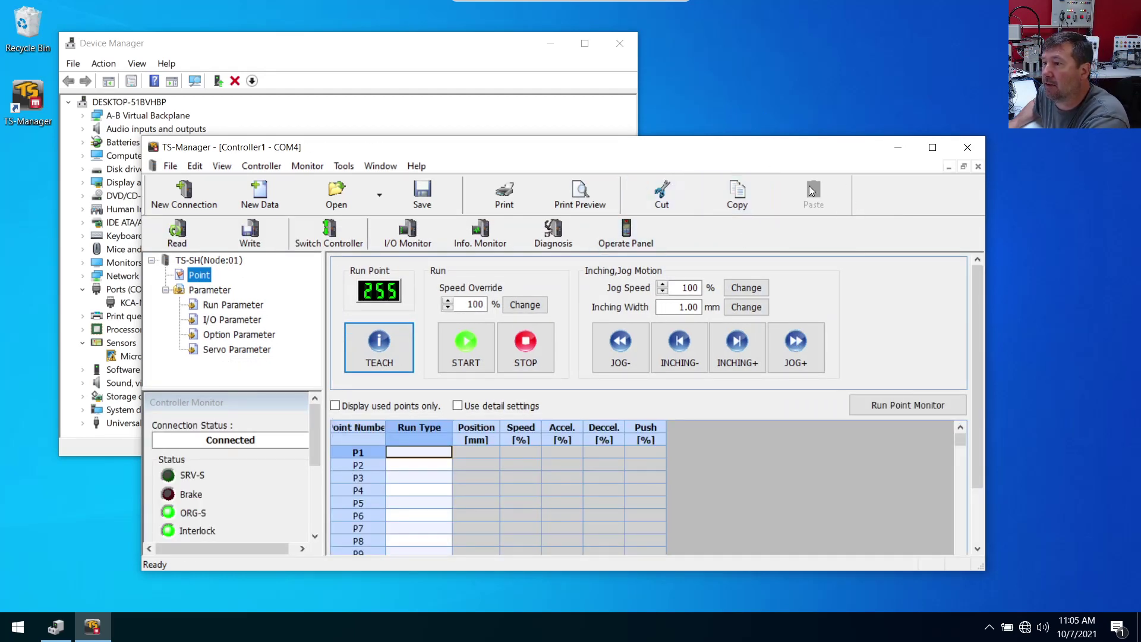
{"action": "left_click", "coordinate": [932, 147]}
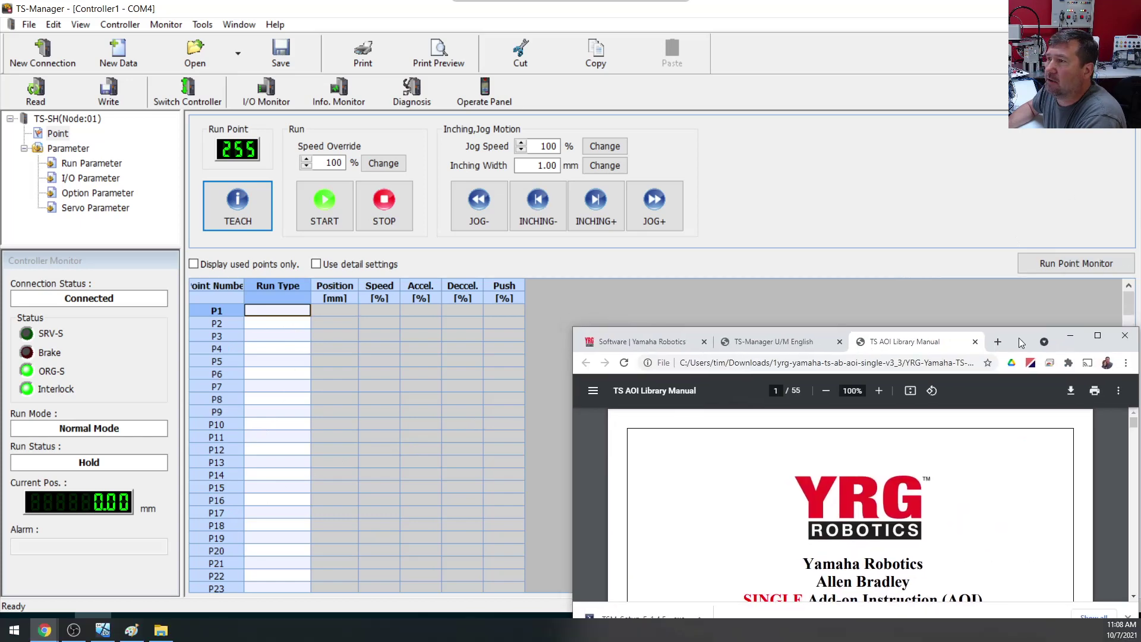
Switch to Chrome, maximize the window with the TS AOI Library Manual and look through its pages
{"action": "left_click_drag", "start_coordinate": [1018, 337], "coordinate": [854, 237]}
{"action": "double_click", "coordinate": [855, 237]}
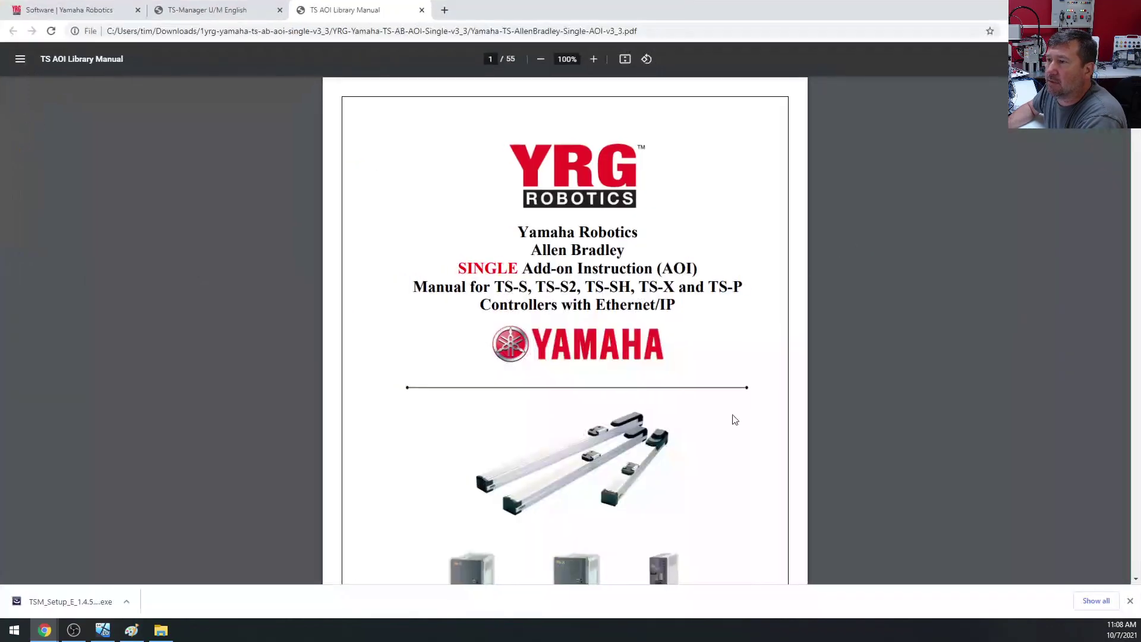
{"action": "scroll", "coordinate": [731, 420], "scroll_direction": "down", "scroll_amount": 15}
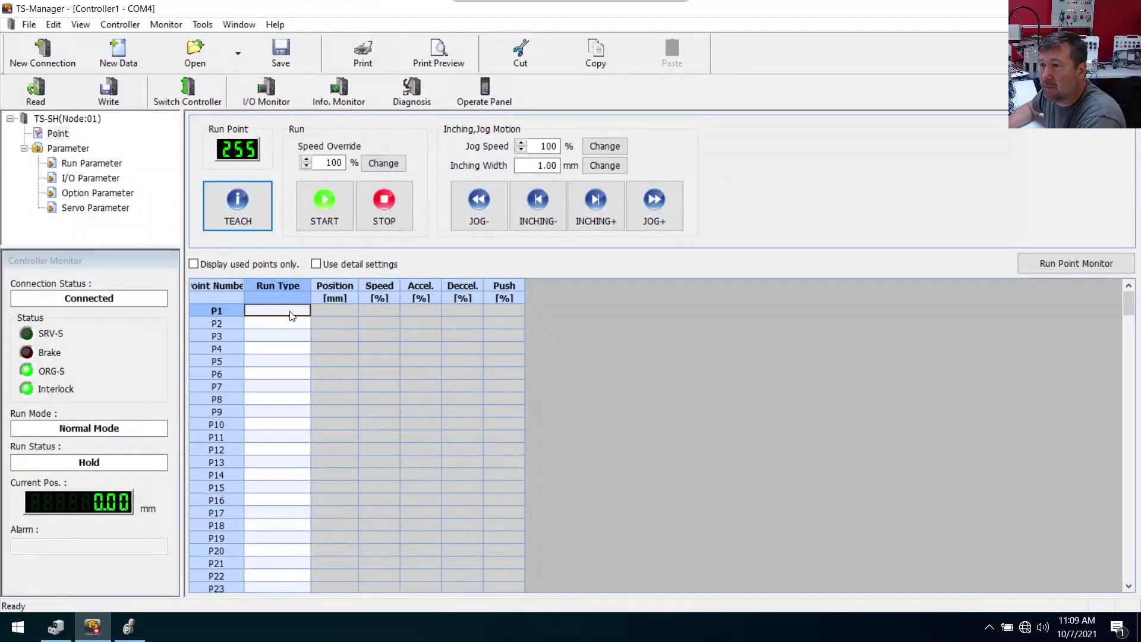
Teach the actuator's current position of 106.21 mm into point P1
{"action": "left_click", "coordinate": [371, 309]}
{"action": "left_click", "coordinate": [337, 309]}
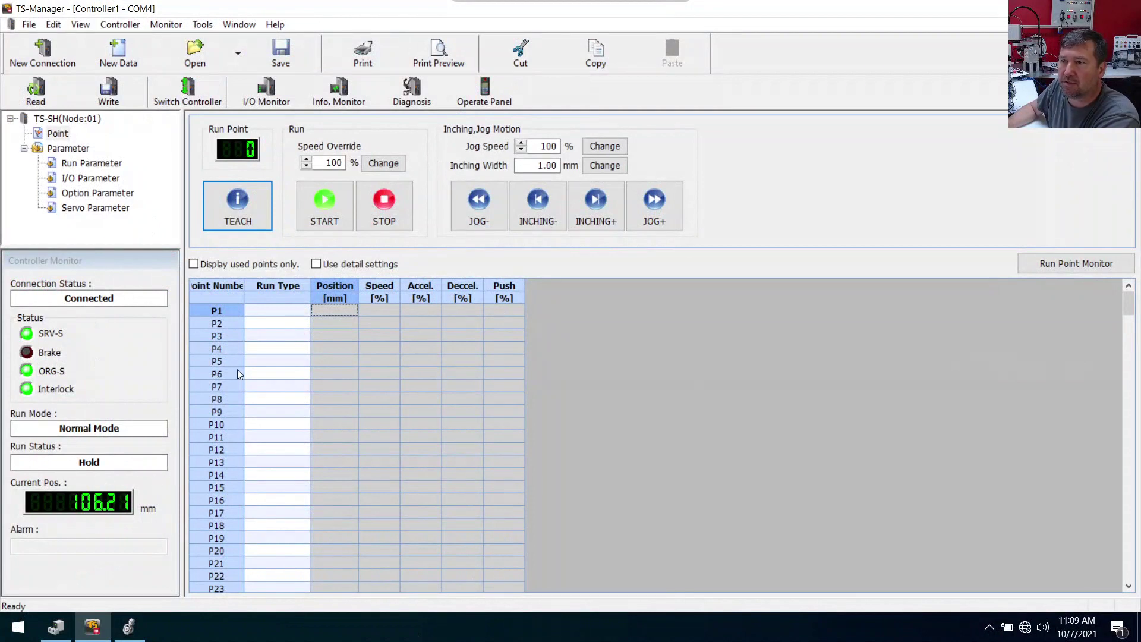
{"action": "left_click", "coordinate": [246, 204]}
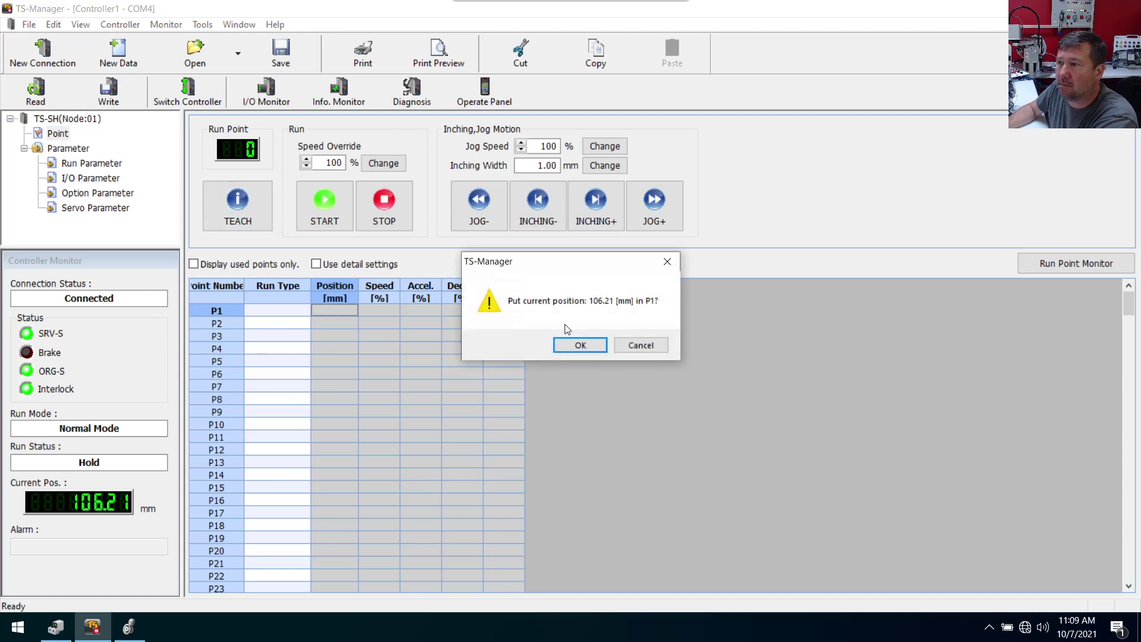
{"action": "left_click", "coordinate": [580, 346]}
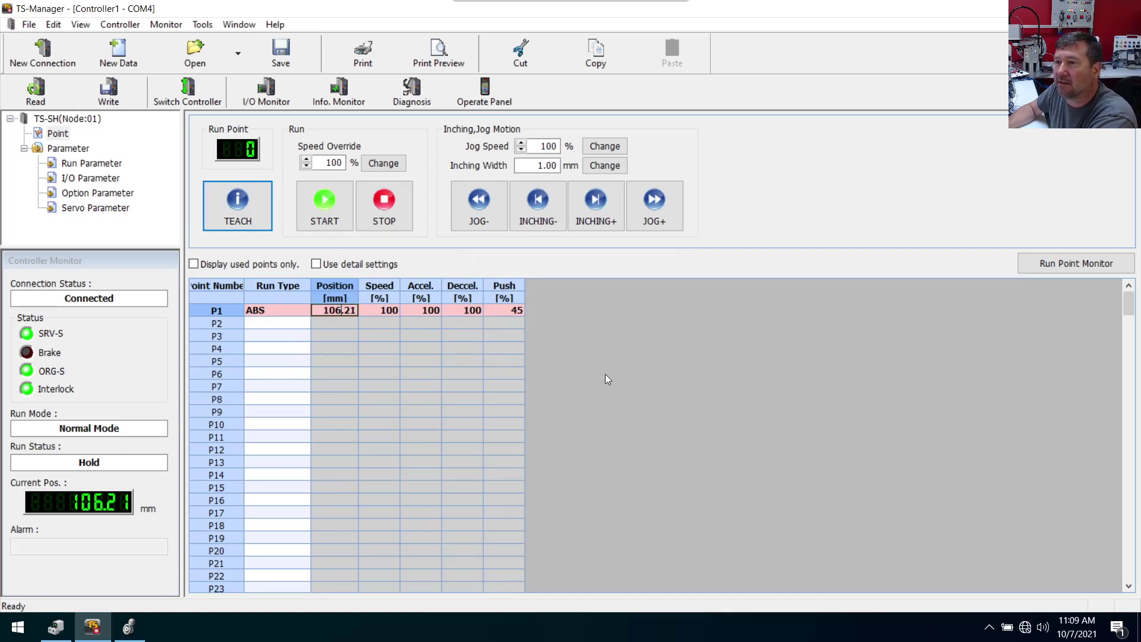
Round the position of point P1 to 106 mm
{"action": "key", "text": "Right"}
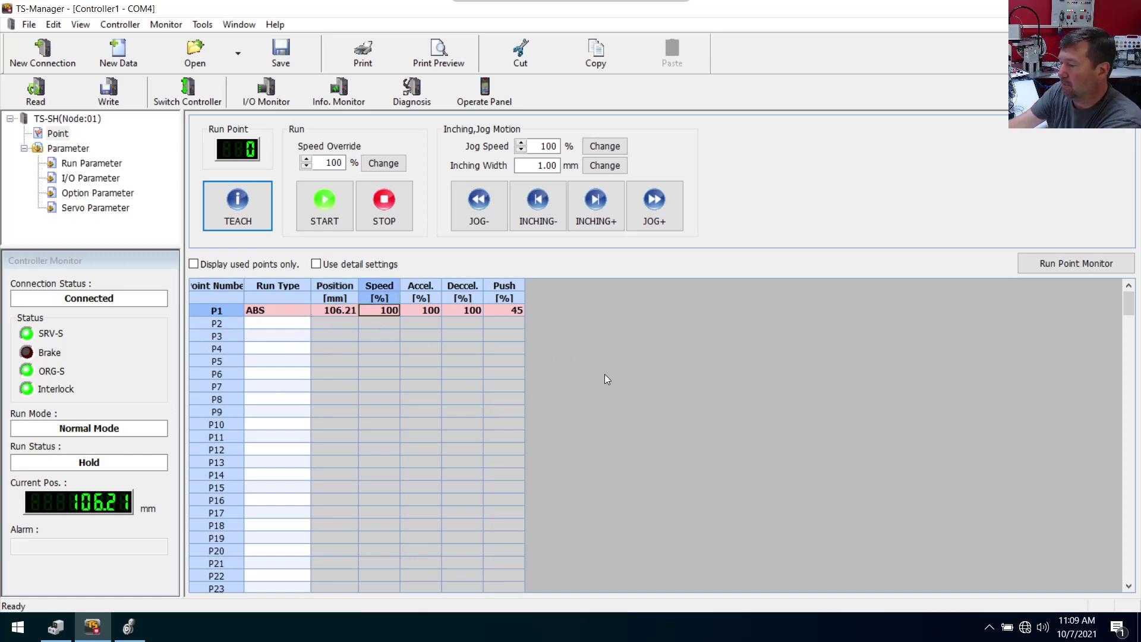
{"action": "key", "text": "Left"}
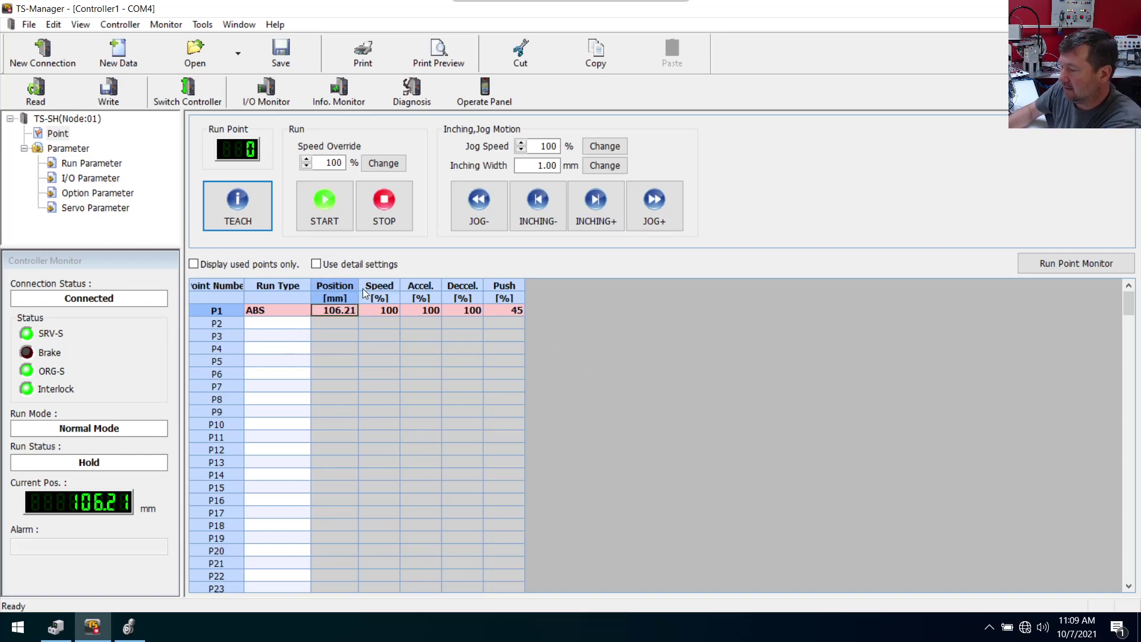
{"action": "type", "text": "106."}
{"action": "key", "text": "Return"}
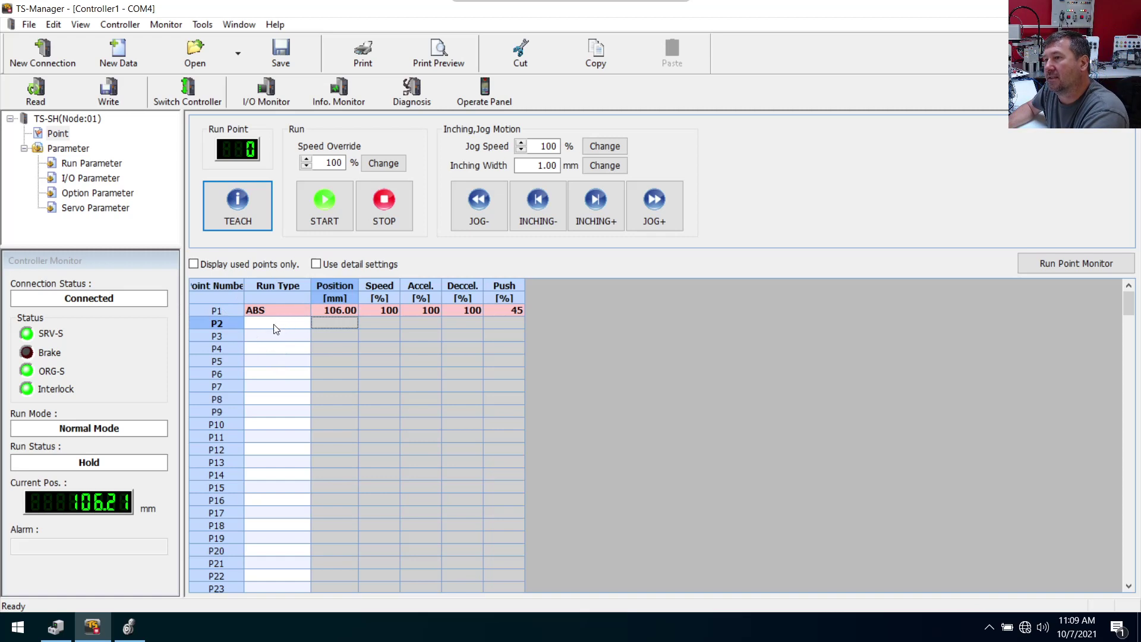
Set the position of point P1 to 0 mm in the point table
{"action": "left_click", "coordinate": [338, 311]}
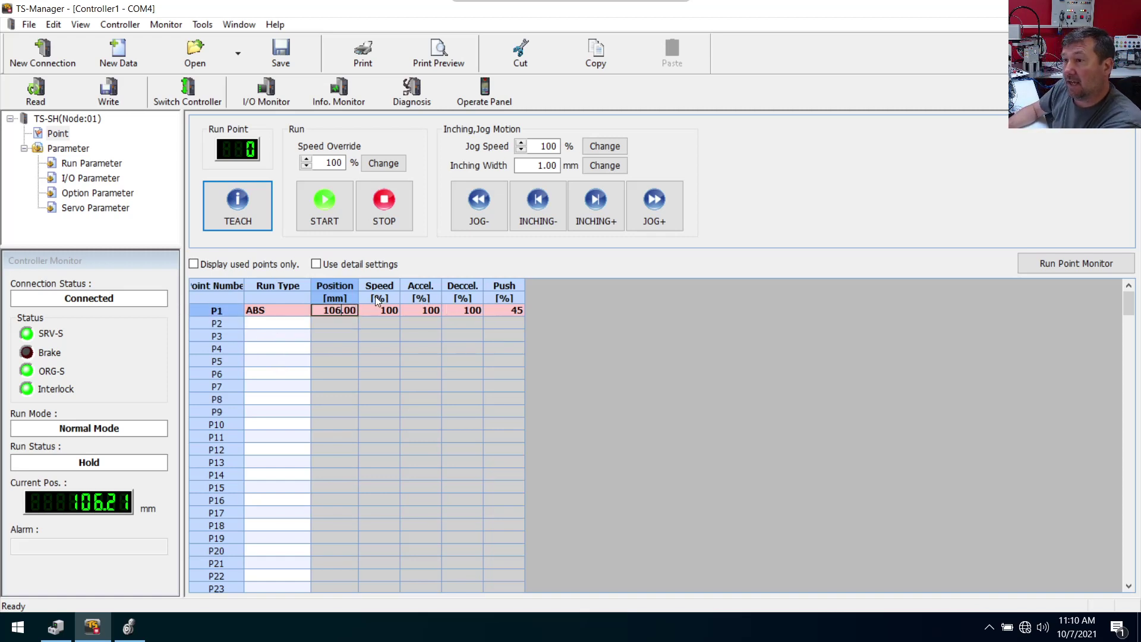
{"action": "key", "text": "BackSpace"}
{"action": "key", "text": "BackSpace"}
{"action": "type", "text": "0"}
{"action": "key", "text": "Return"}
Set the run type of point P2 to ABS and look through the other available run types
{"action": "left_click", "coordinate": [286, 323]}
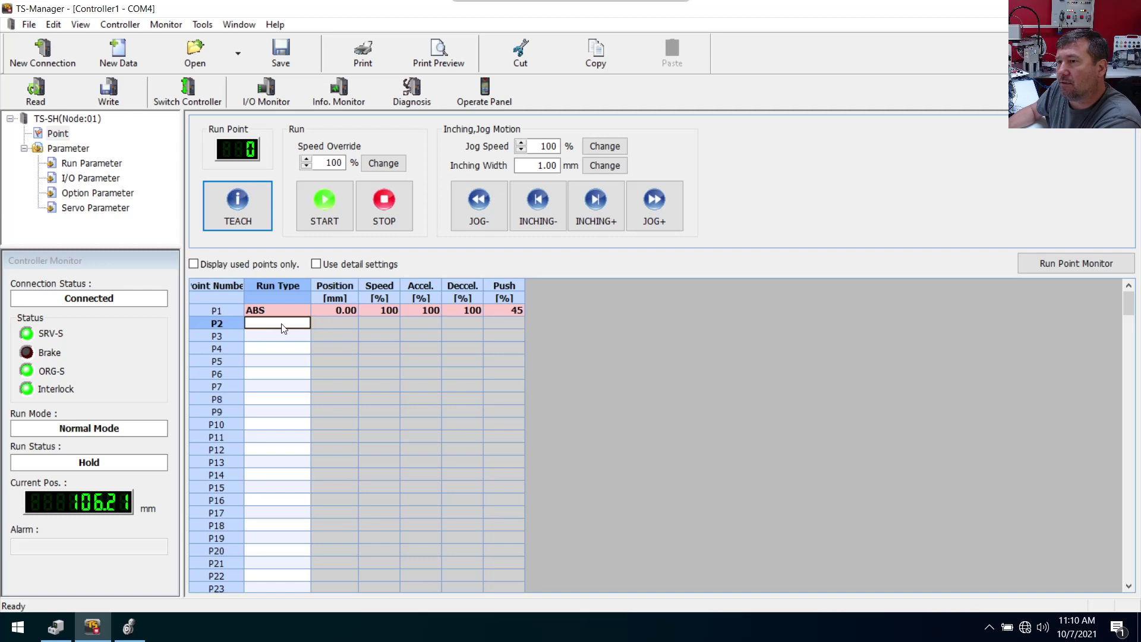
{"action": "left_click", "coordinate": [279, 327]}
{"action": "left_click", "coordinate": [279, 325]}
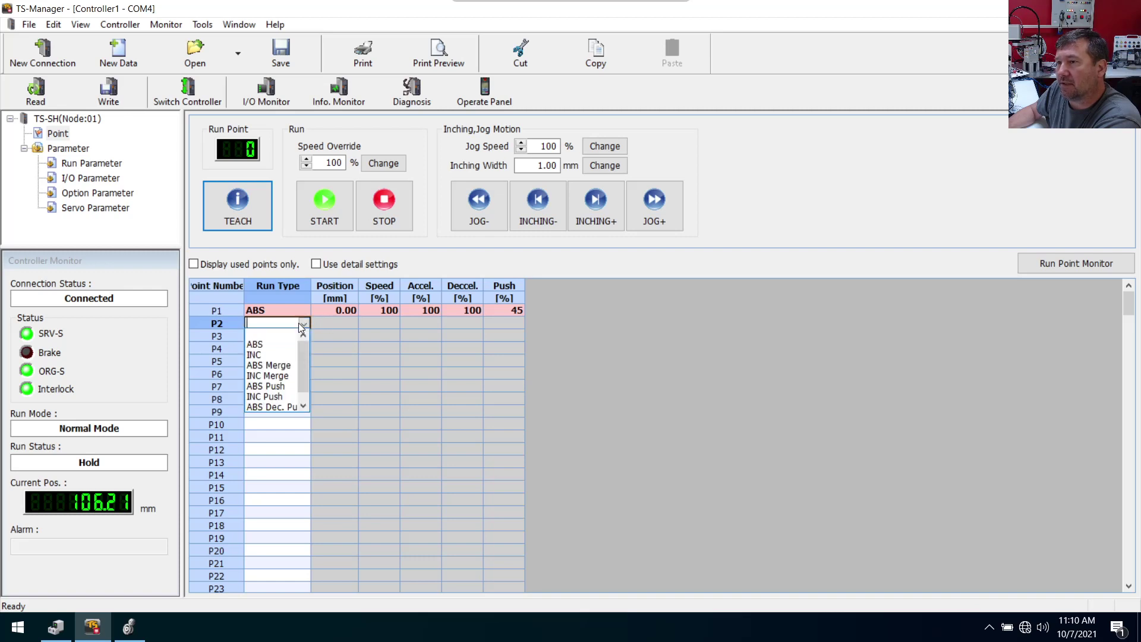
{"action": "left_click", "coordinate": [274, 346]}
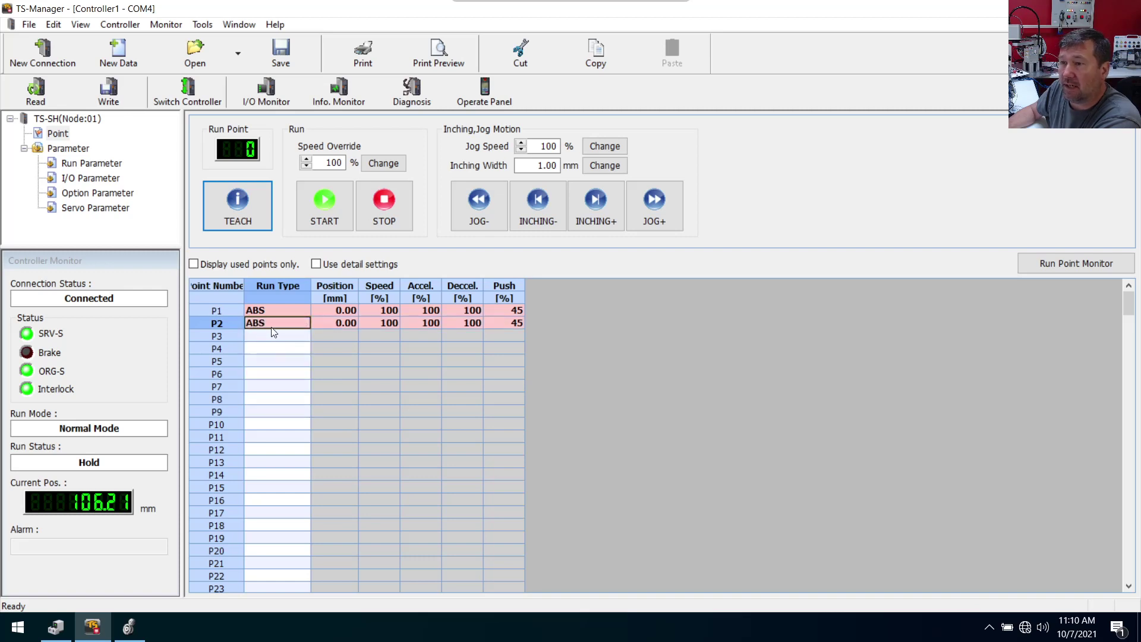
{"action": "left_click", "coordinate": [302, 325]}
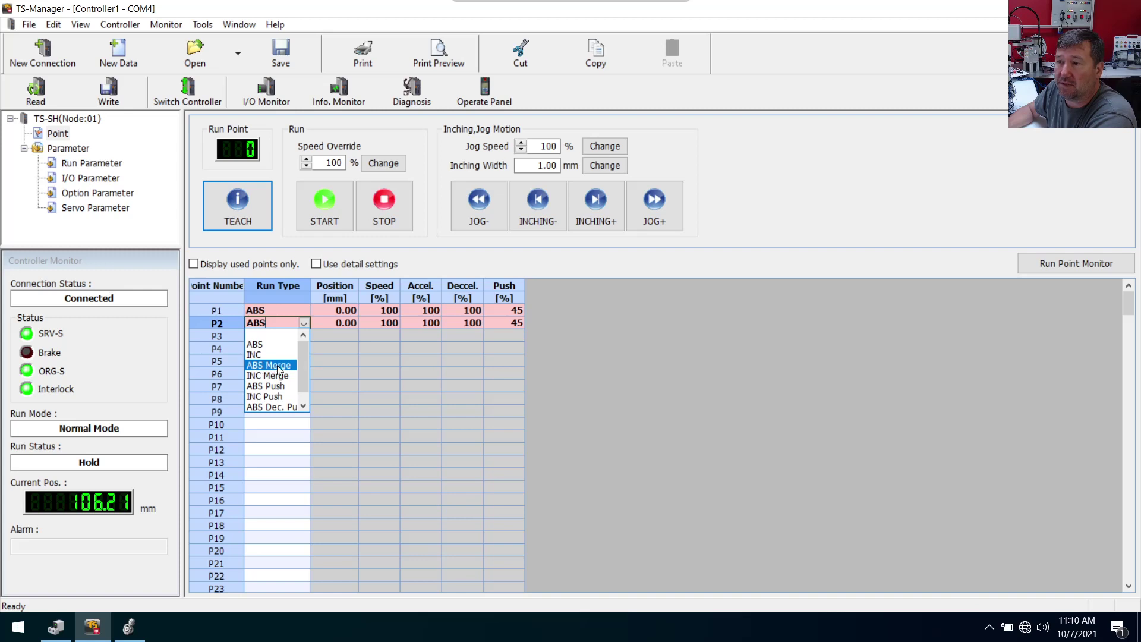
{"action": "left_click", "coordinate": [344, 334]}
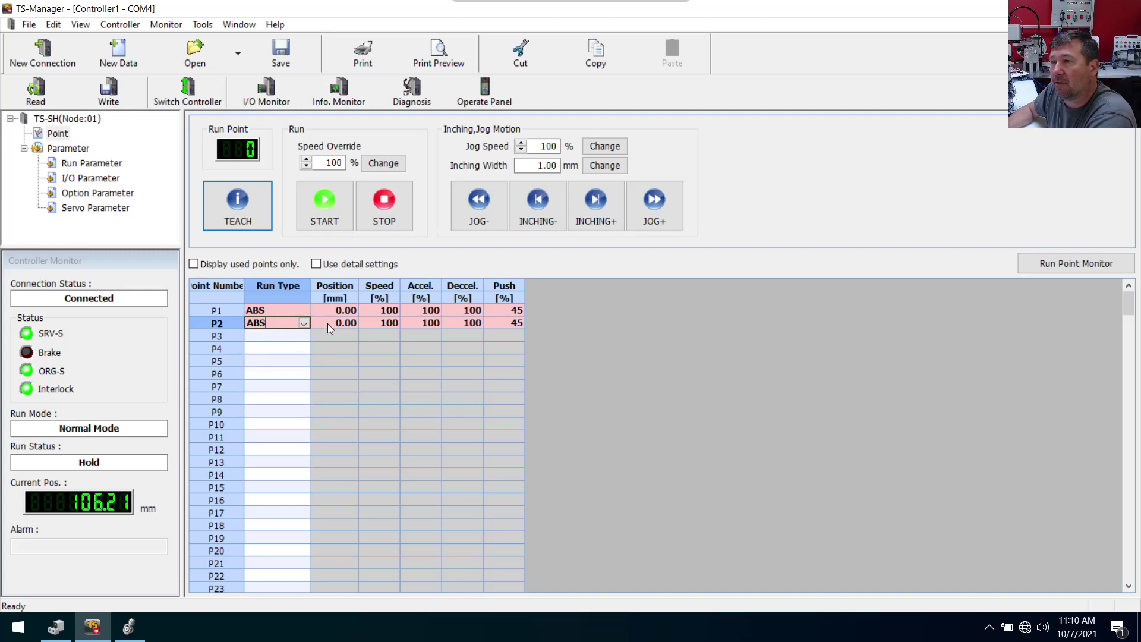
Set the position of point P2 to 100 mm
{"action": "left_click", "coordinate": [330, 327]}
{"action": "left_click", "coordinate": [351, 325]}
{"action": "left_click_drag", "start_coordinate": [330, 324], "coordinate": [379, 321]}
{"action": "type", "text": "1000"}
{"action": "key", "text": "Return"}
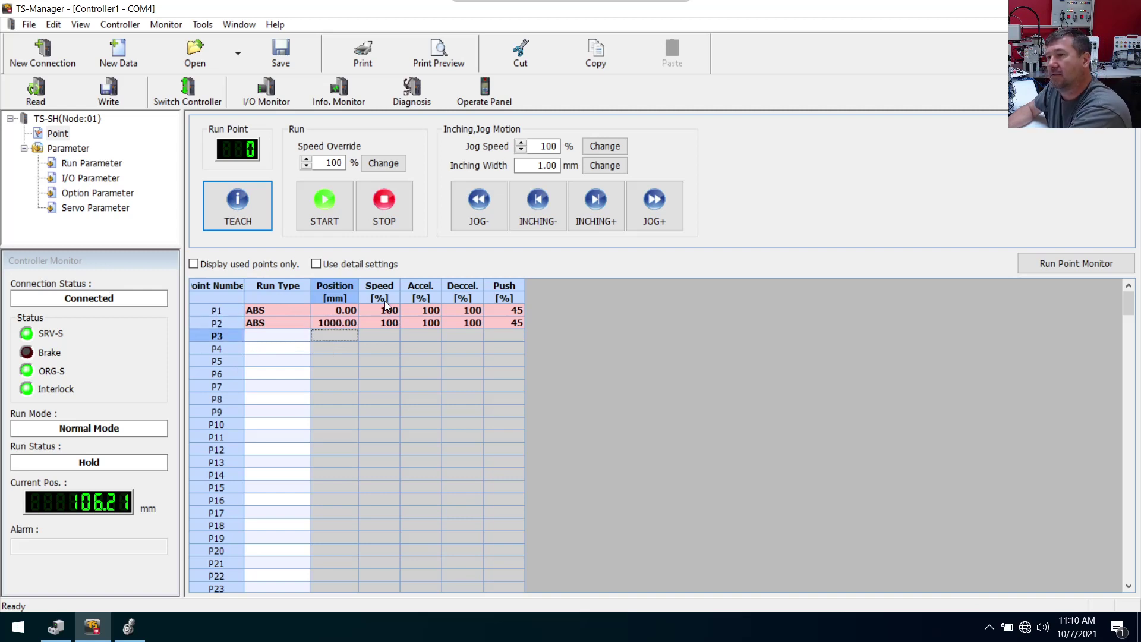
{"action": "left_click", "coordinate": [337, 322]}
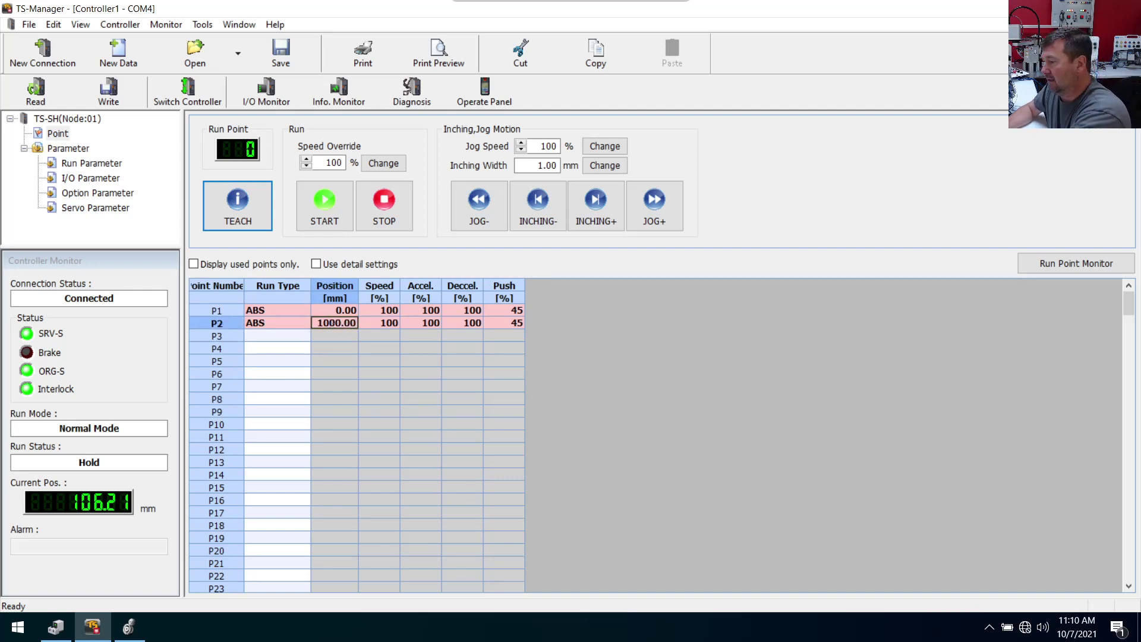
{"action": "key", "text": "BackSpace"}
{"action": "key", "text": "Return"}
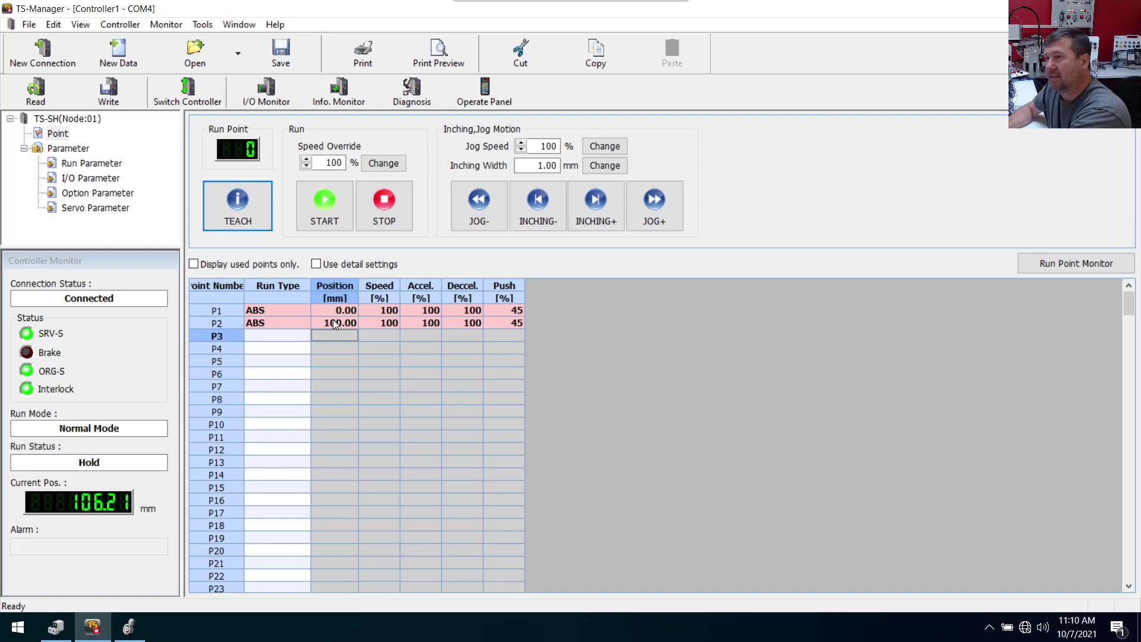
Define point P3 with run type ABS and a position of 300 mm
{"action": "left_click", "coordinate": [265, 341]}
{"action": "left_click", "coordinate": [304, 337]}
{"action": "left_click", "coordinate": [304, 337]}
{"action": "left_click", "coordinate": [303, 337]}
{"action": "left_click", "coordinate": [280, 357]}
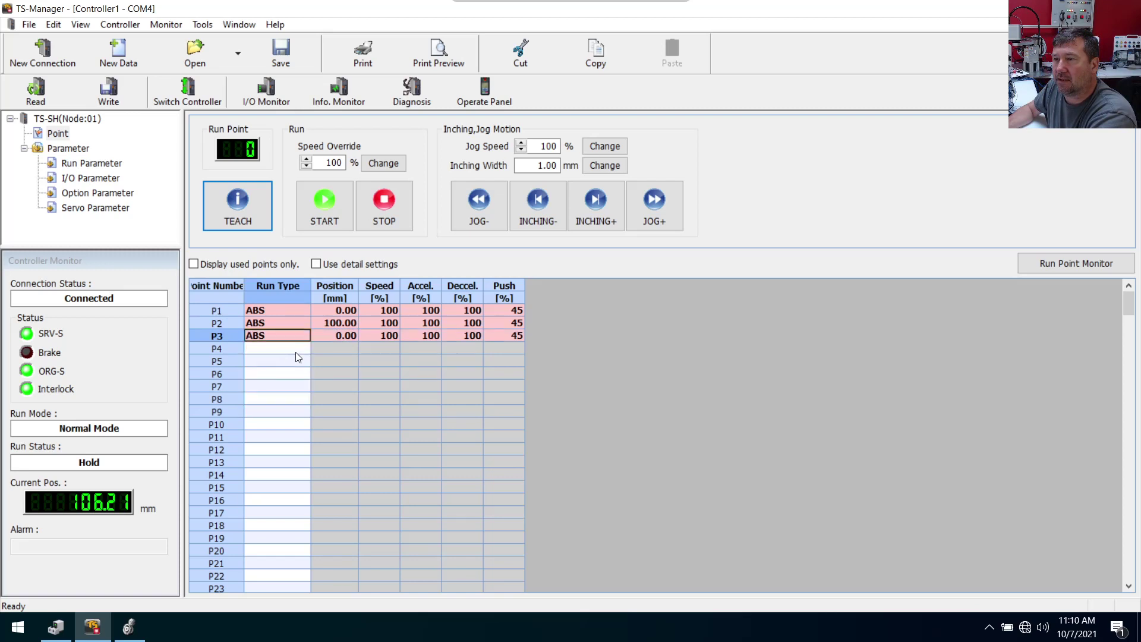
{"action": "left_click", "coordinate": [335, 336]}
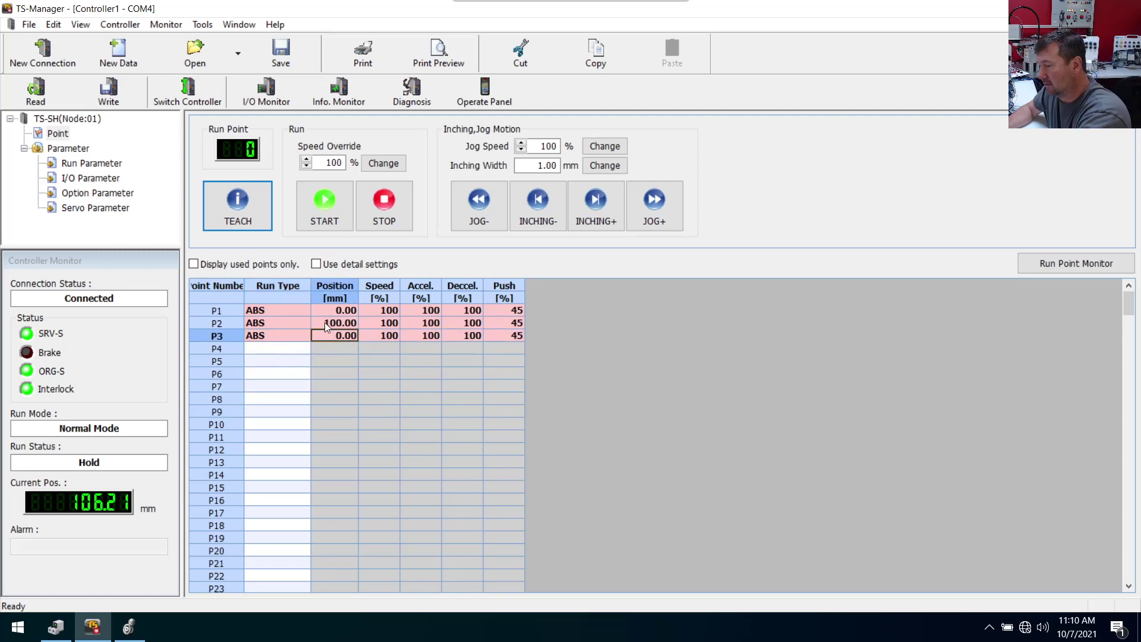
{"action": "type", "text": "300"}
{"action": "key", "text": "Return"}
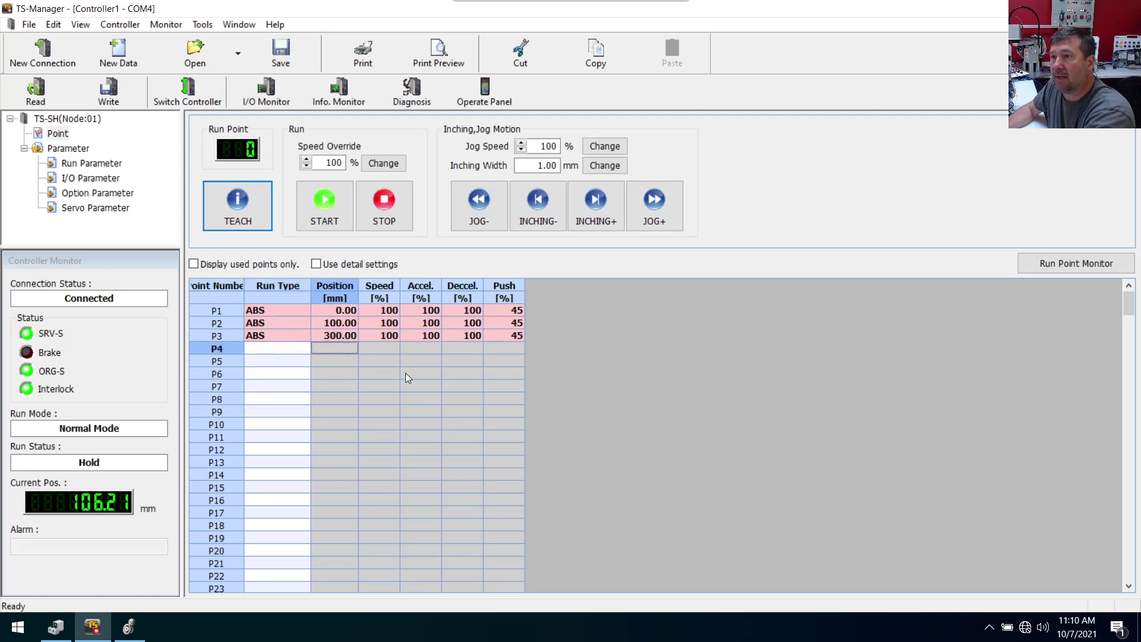
Set the speed of point P2 to 2%
{"action": "left_click", "coordinate": [381, 326]}
{"action": "type", "text": "2"}
{"action": "key", "text": "Return"}
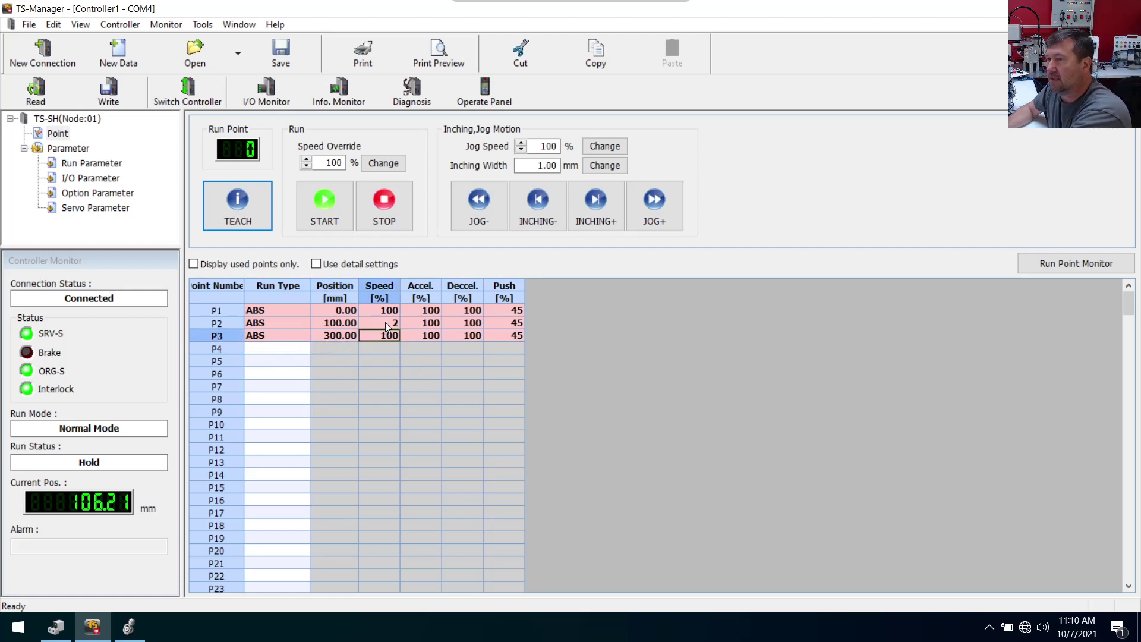
{"action": "left_click", "coordinate": [418, 363]}
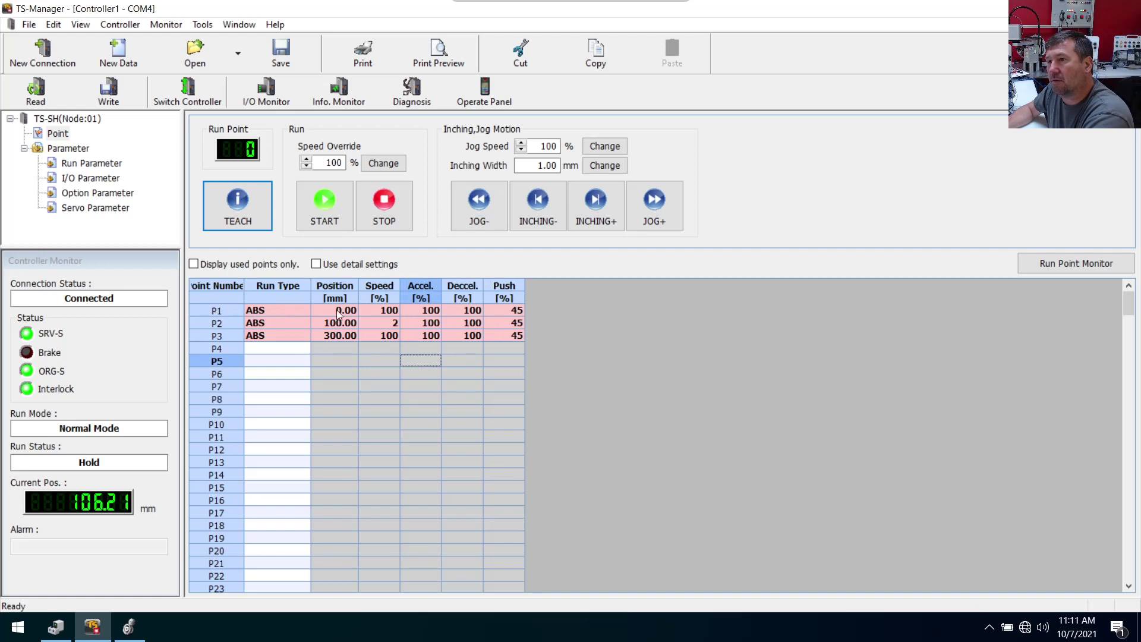
{"action": "left_click", "coordinate": [291, 313]}
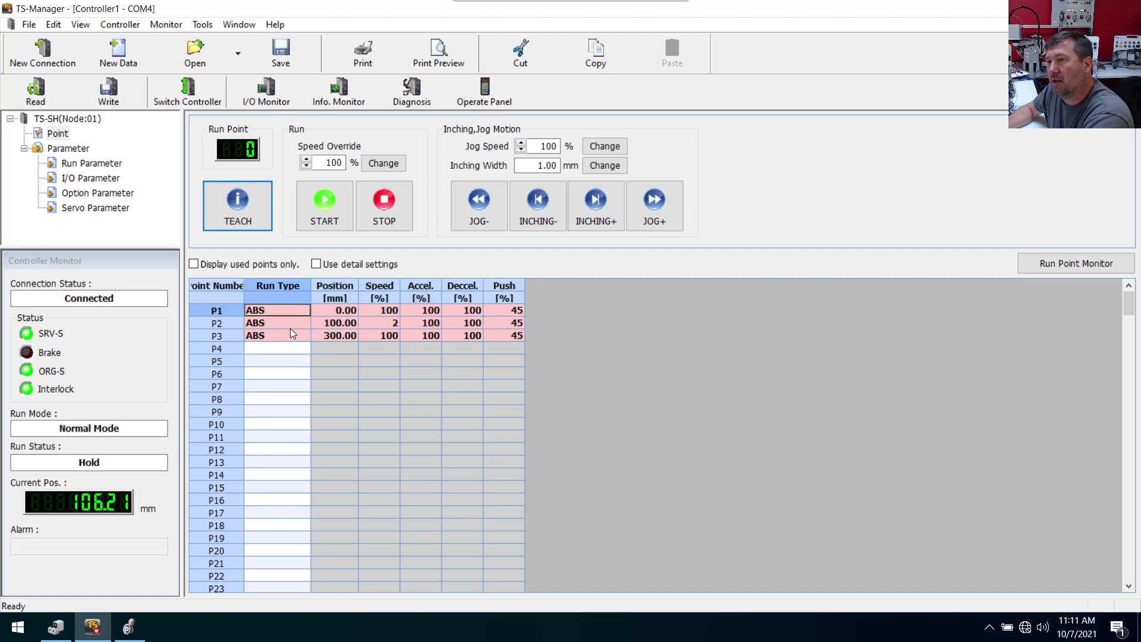
{"action": "left_click", "coordinate": [289, 326]}
{"action": "left_click", "coordinate": [289, 334]}
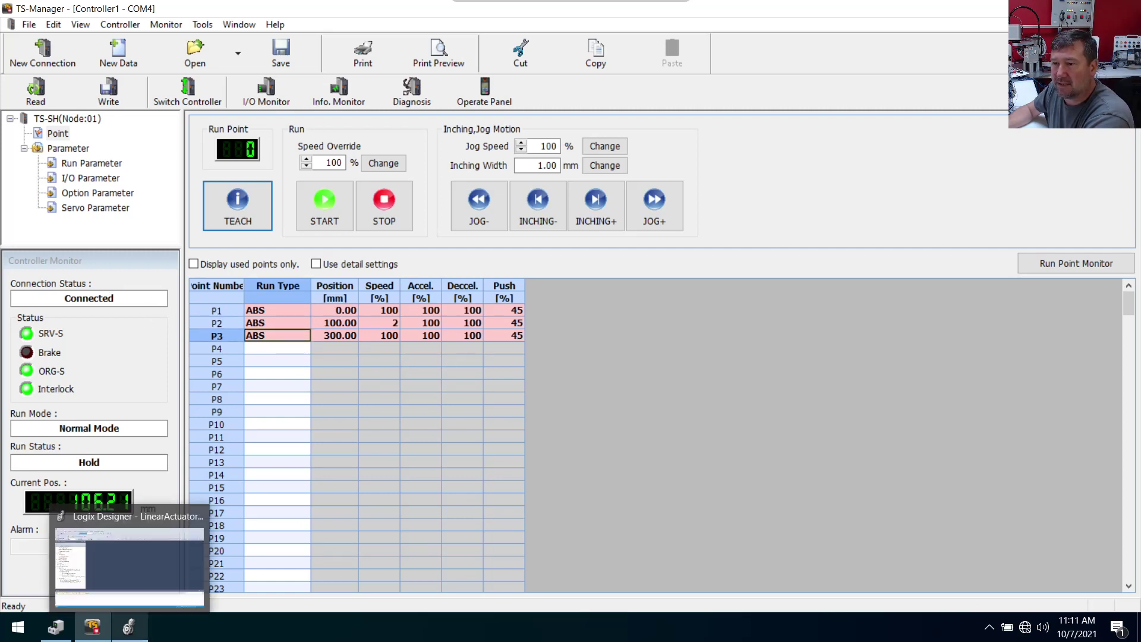
Switch to Logix Designer, open MainRoutine of MainProgram and locate the Mode_Select value of the YamTS_AOI block at the routine's end
{"action": "left_click", "coordinate": [104, 616]}
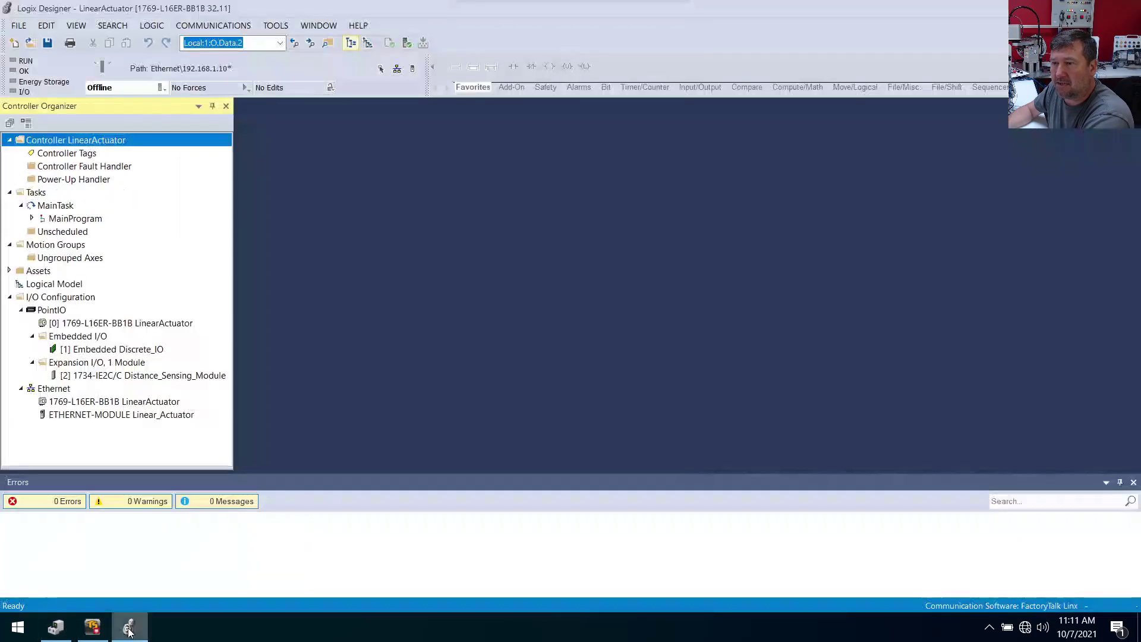
{"action": "left_click", "coordinate": [32, 218]}
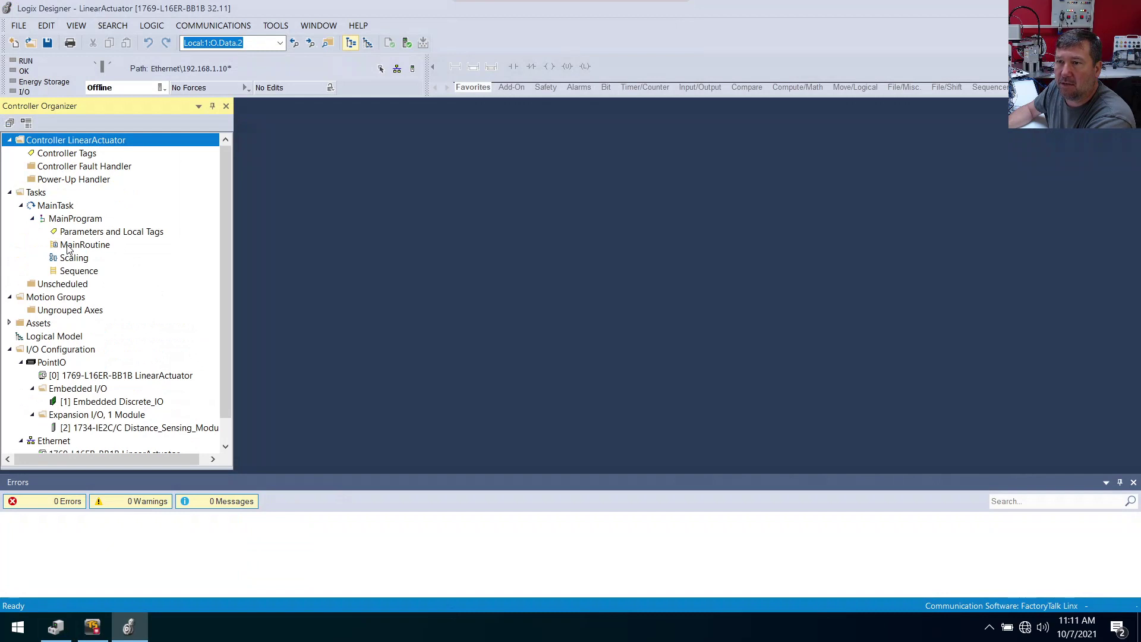
{"action": "double_click", "coordinate": [71, 245]}
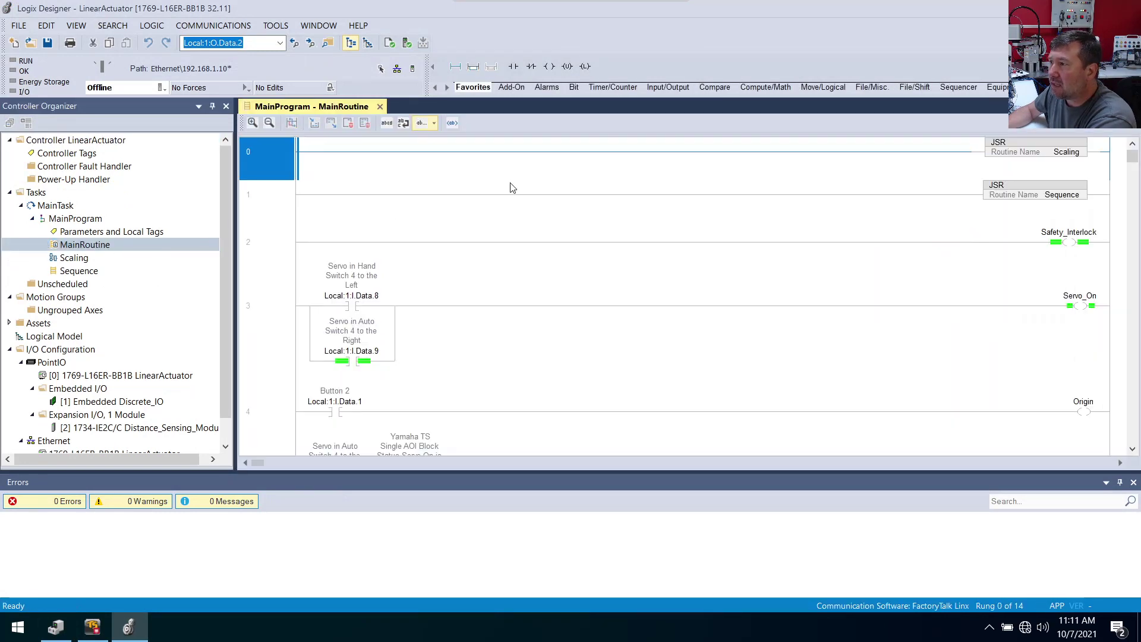
{"action": "key", "text": "ctrl+End"}
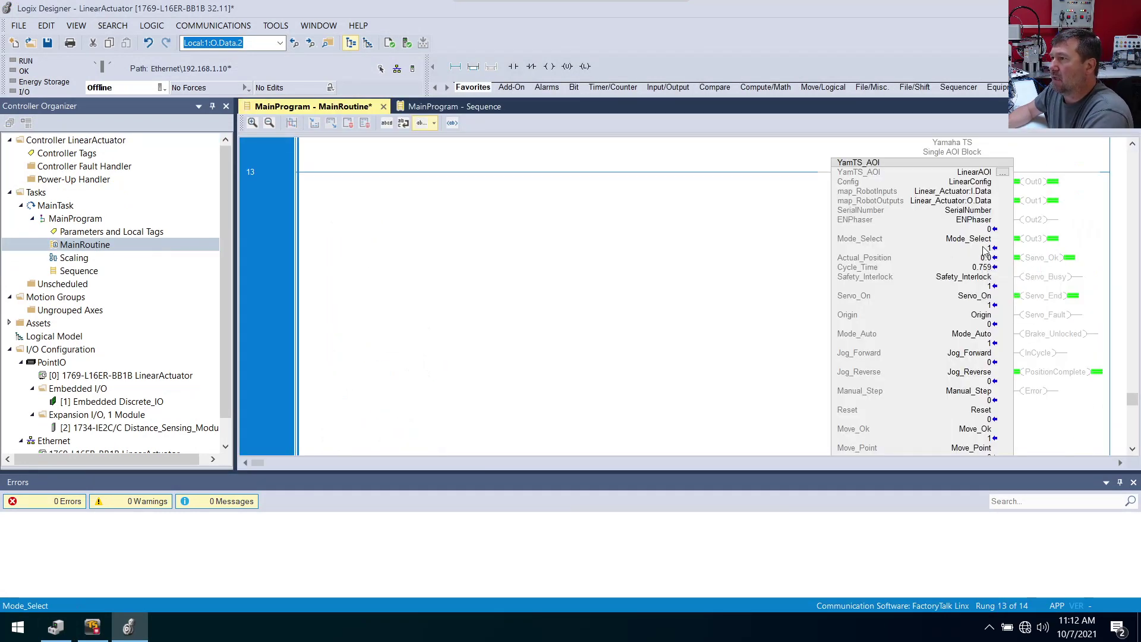
{"action": "left_click", "coordinate": [987, 248]}
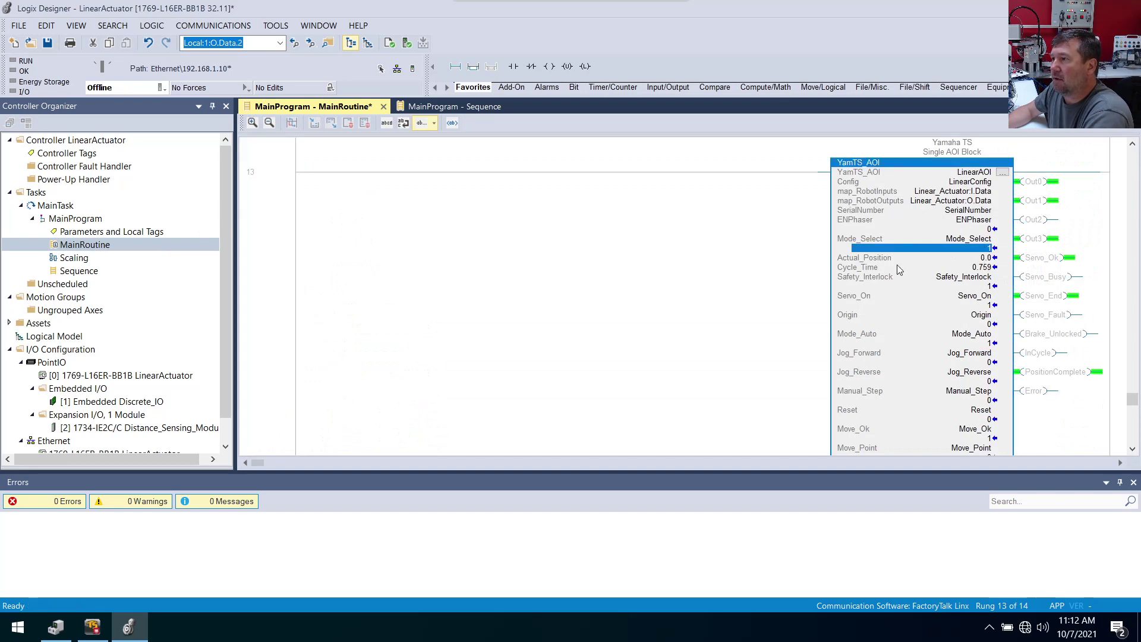
Go online with the LinearActuator controller
{"action": "left_click", "coordinate": [159, 88]}
{"action": "left_click", "coordinate": [199, 104]}
Add an AFI instruction before the JSR to Sequence in rung 1 as an online edit, and finalize all edits in MainProgram
{"action": "scroll", "coordinate": [629, 290], "scroll_direction": "up", "scroll_amount": 15}
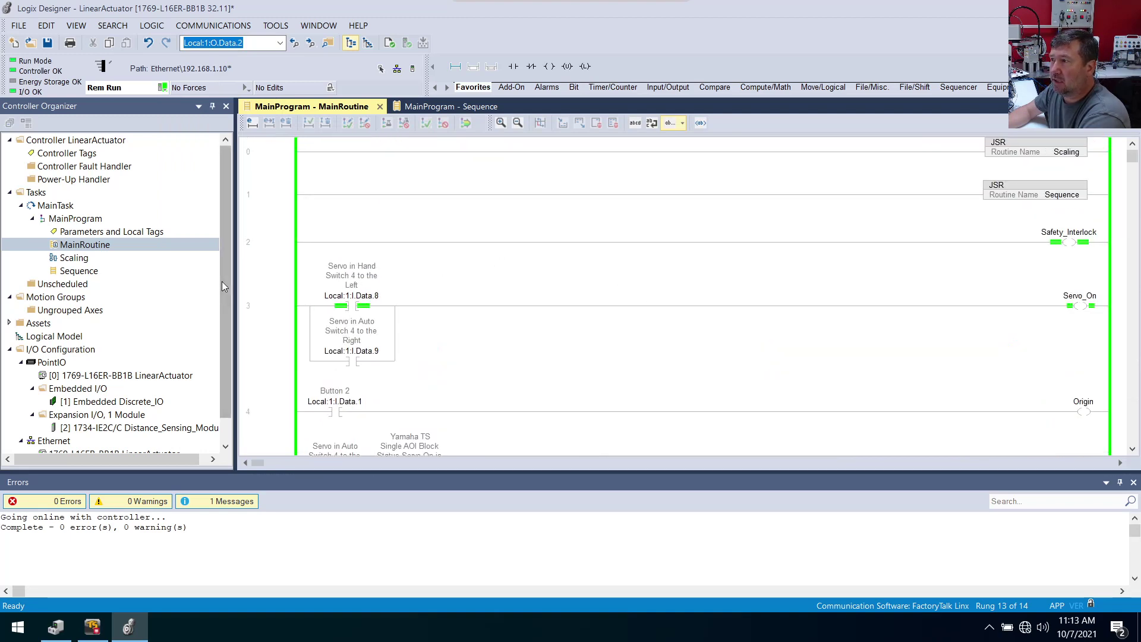
{"action": "left_click", "coordinate": [261, 198]}
{"action": "key", "text": "ctrl+c"}
{"action": "key", "text": "ctrl+v"}
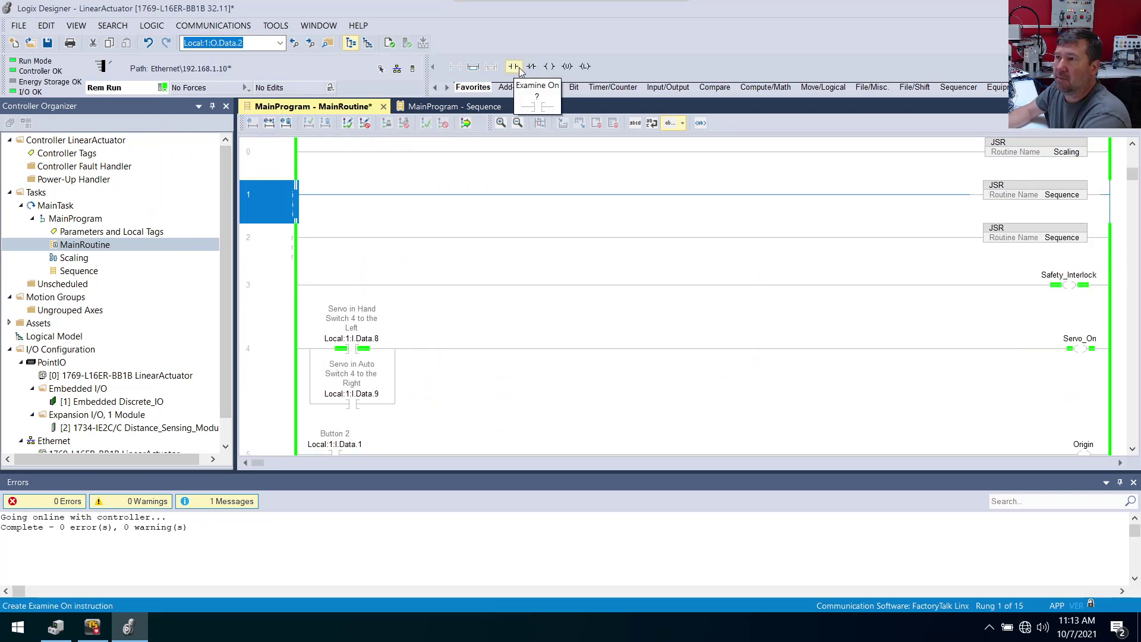
{"action": "mouse_move", "coordinate": [518, 69]}
{"action": "left_mouse_down"}
{"action": "mouse_move", "coordinate": [325, 226]}
{"action": "mouse_move", "coordinate": [327, 202]}
{"action": "mouse_move", "coordinate": [314, 206]}
{"action": "left_mouse_up"}
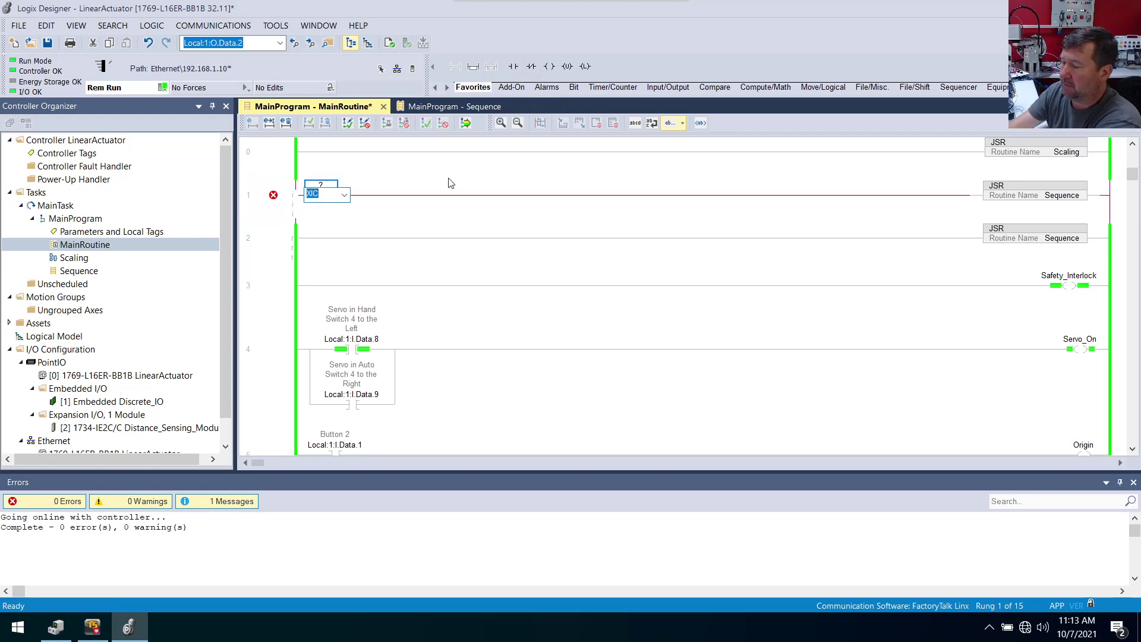
{"action": "key", "text": "Return"}
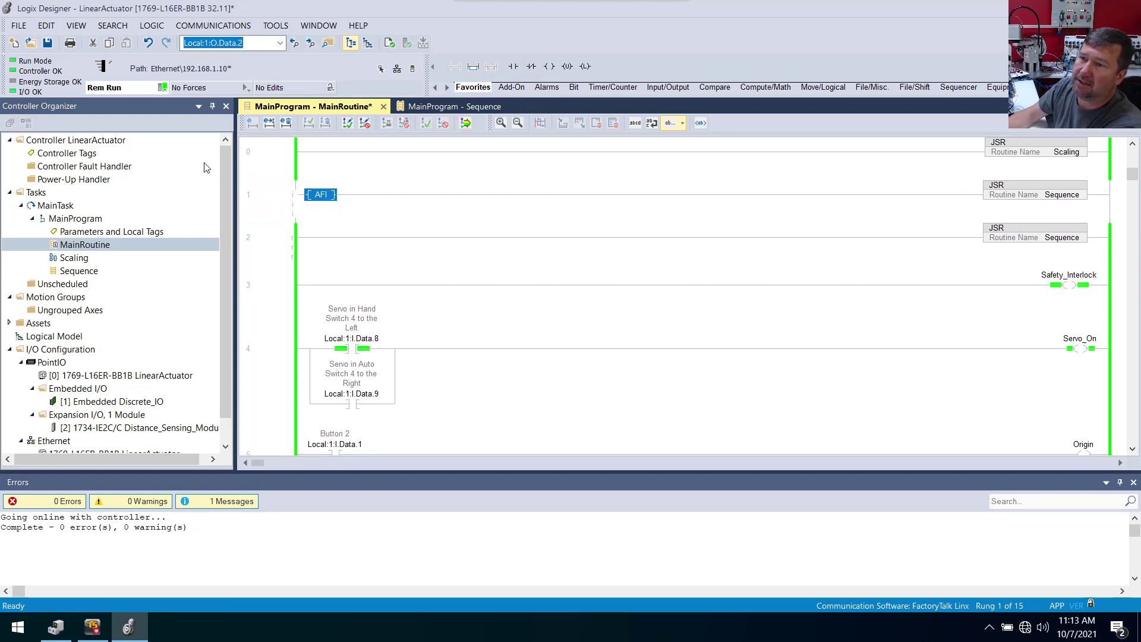
{"action": "left_click", "coordinate": [465, 122]}
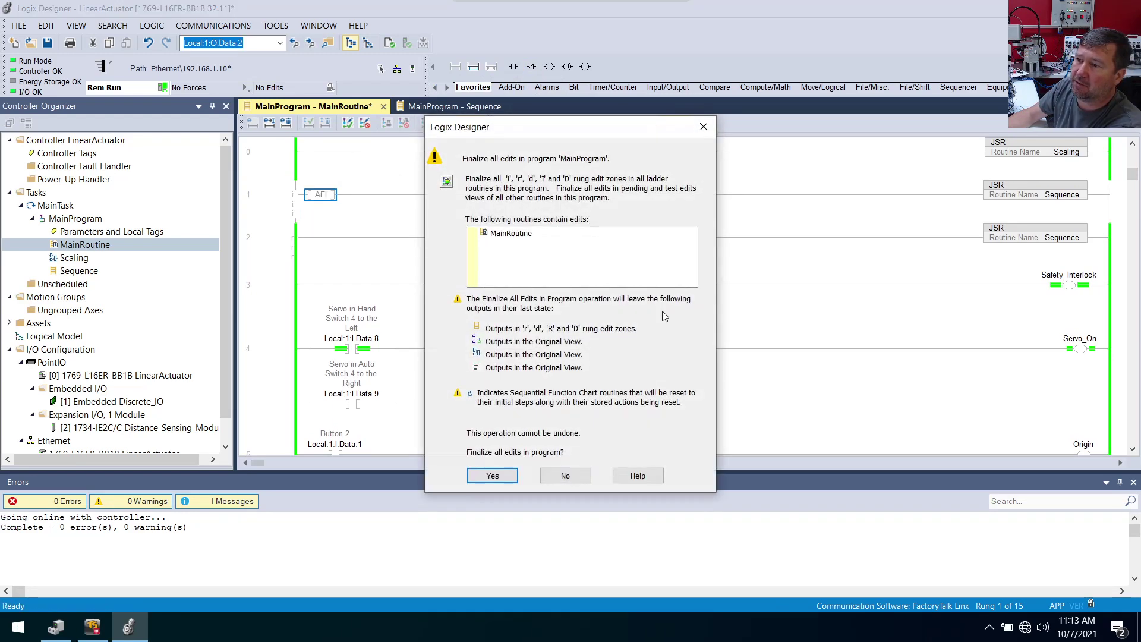
{"action": "left_click", "coordinate": [492, 473]}
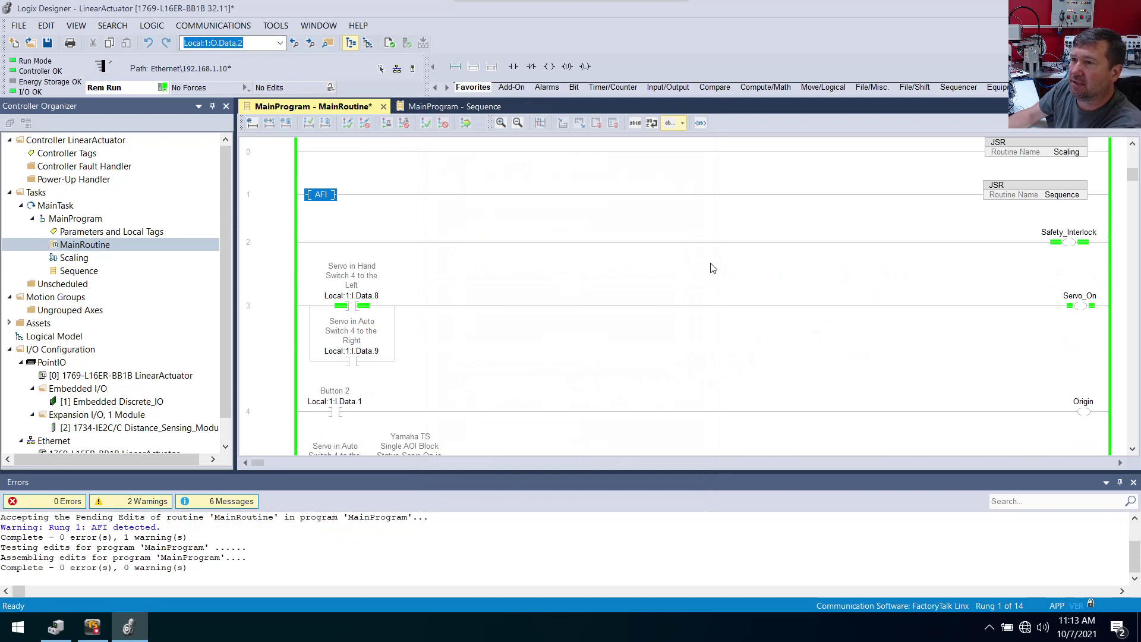
Set the Mode_Select value of the YamTS_AOI block in rung 13 of MainRoutine to 0
{"action": "scroll", "coordinate": [713, 268], "scroll_direction": "down", "scroll_amount": 10}
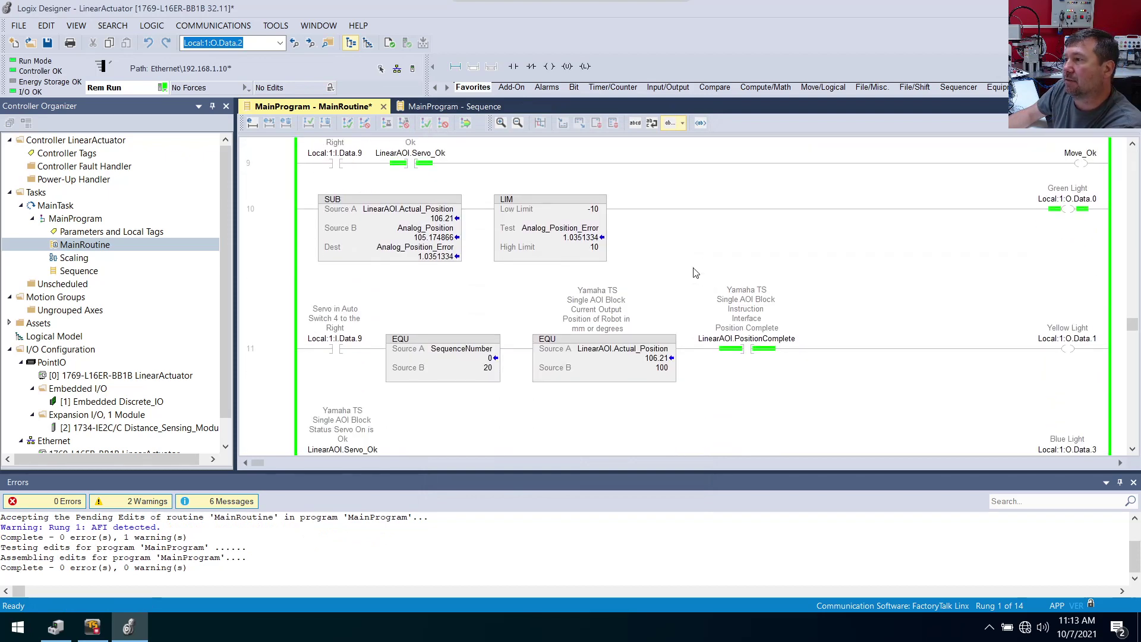
{"action": "scroll", "coordinate": [695, 273], "scroll_direction": "down", "scroll_amount": 5}
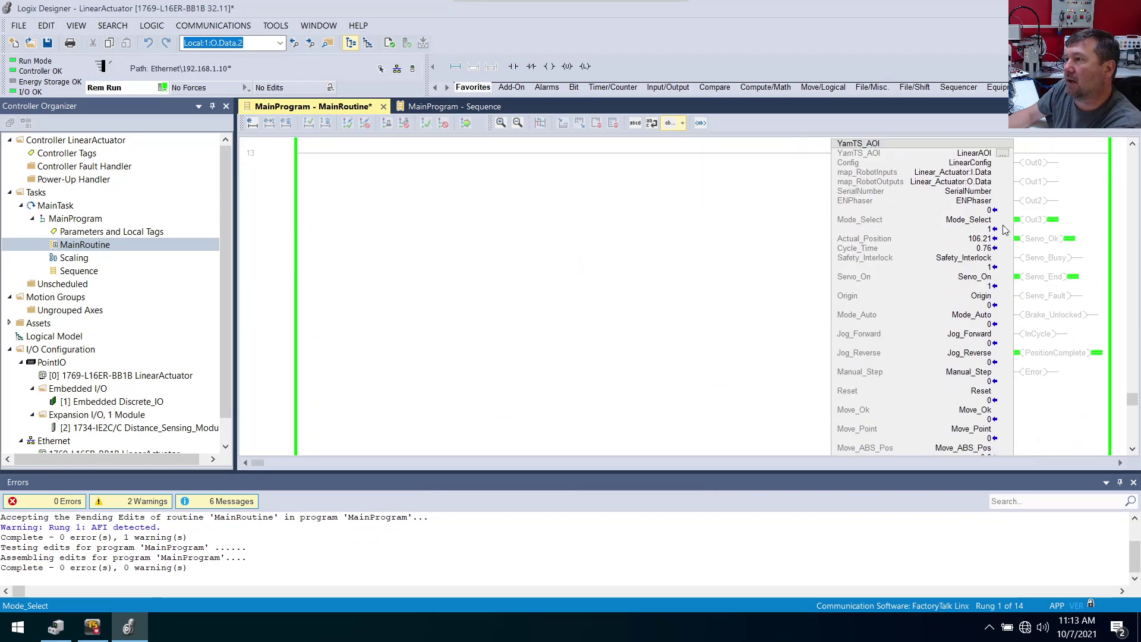
{"action": "left_click", "coordinate": [988, 230]}
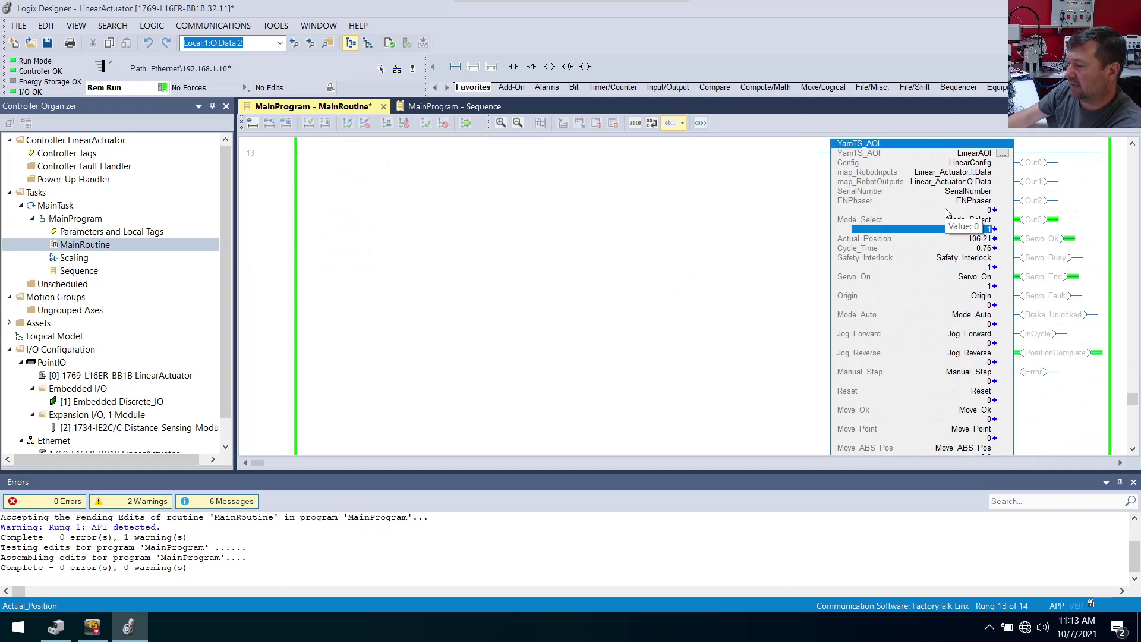
{"action": "key", "text": "Down"}
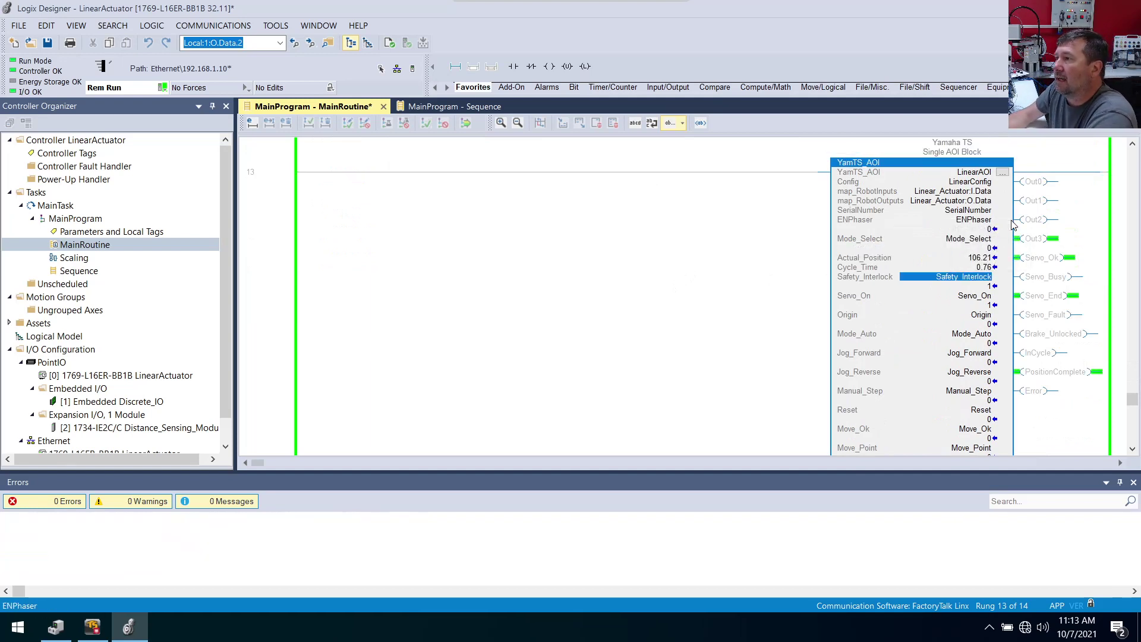
Examine the YamTS_AOI block's inputs and the MainRoutine rungs that control Mode_Auto, Jog_Forward, Jog_Reverse, Reset and Move_Ok
{"action": "scroll", "coordinate": [742, 348], "scroll_direction": "down", "scroll_amount": 3}
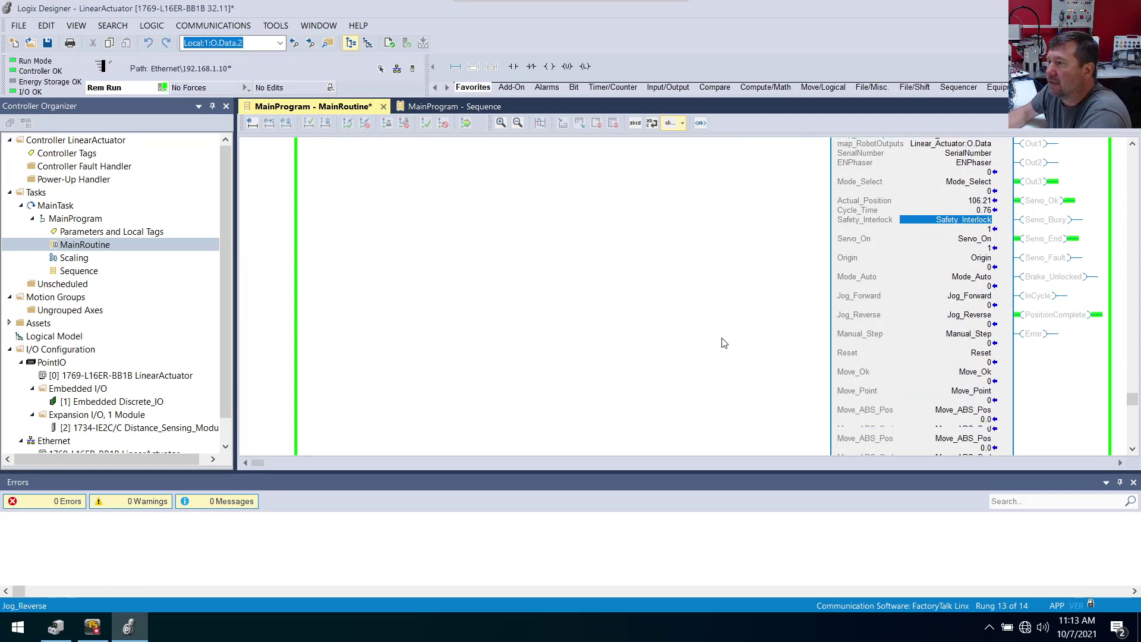
{"action": "left_click", "coordinate": [922, 342]}
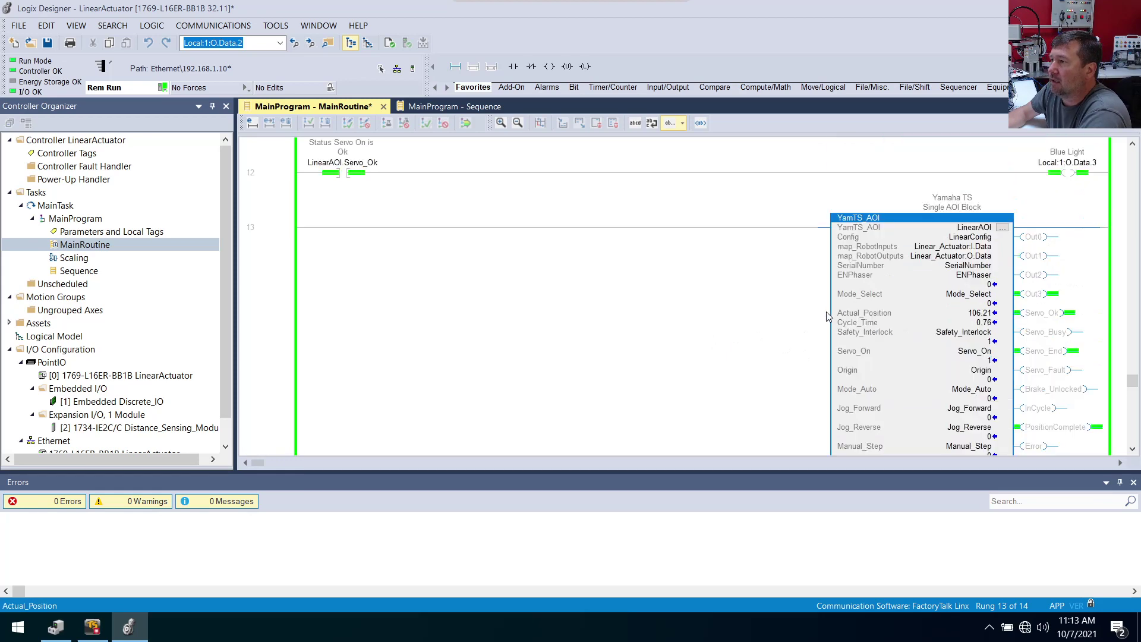
{"action": "scroll", "coordinate": [820, 309], "scroll_direction": "up", "scroll_amount": 8}
{"action": "scroll", "coordinate": [818, 308], "scroll_direction": "up", "scroll_amount": 10}
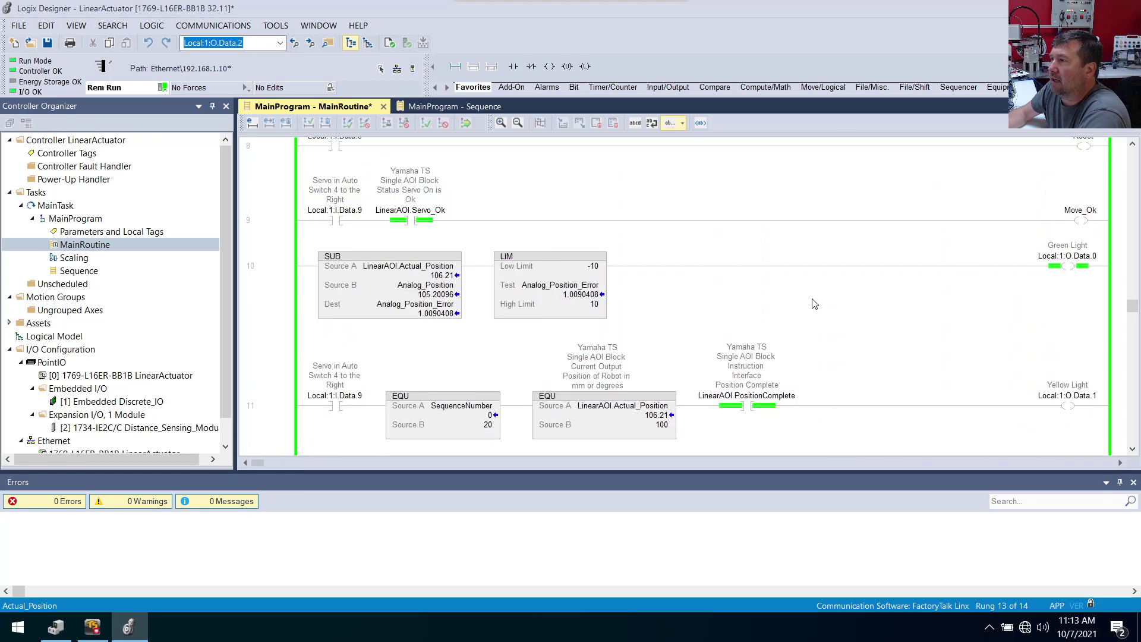
{"action": "scroll", "coordinate": [813, 300], "scroll_direction": "up", "scroll_amount": 1}
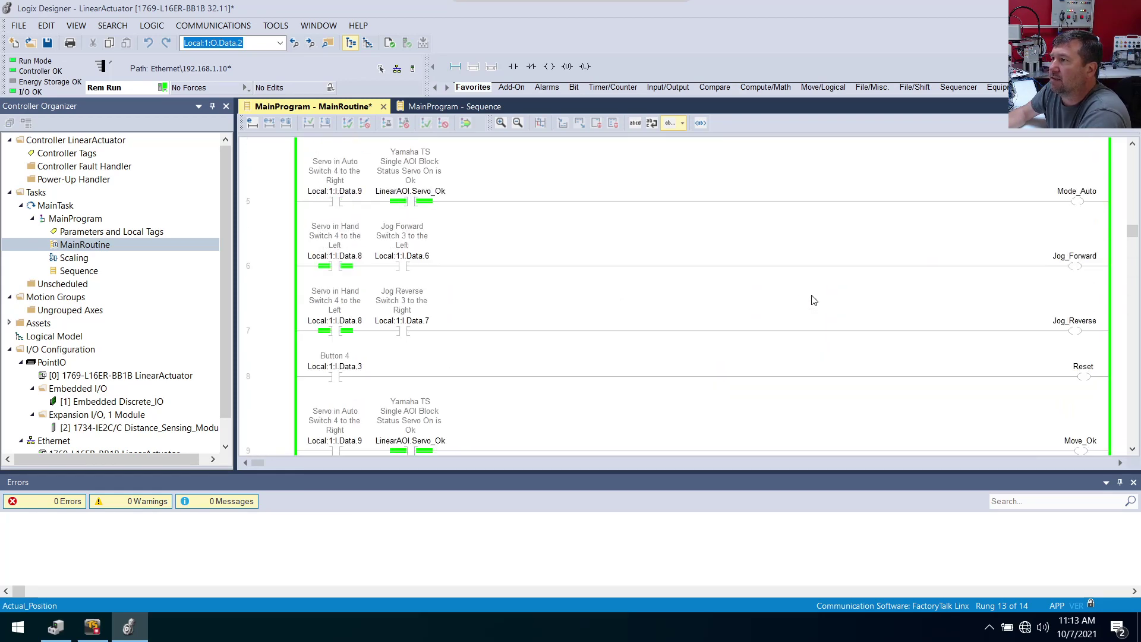
{"action": "left_click", "coordinate": [309, 178]}
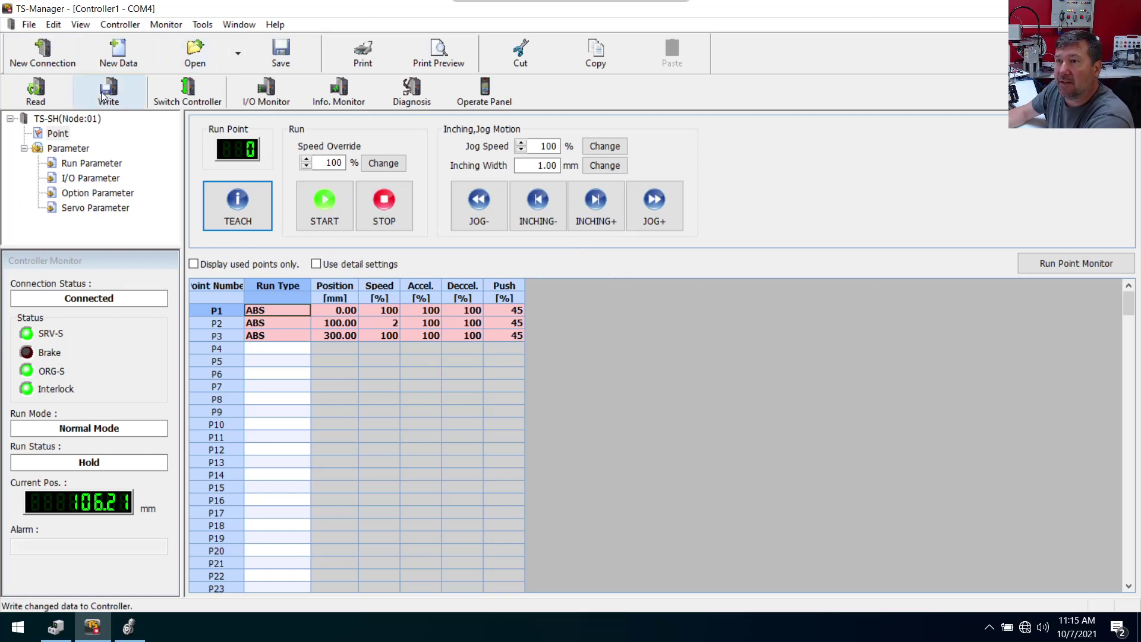
Write all the changed point data from TS-Manager to the actuator controller
{"action": "left_click", "coordinate": [104, 97]}
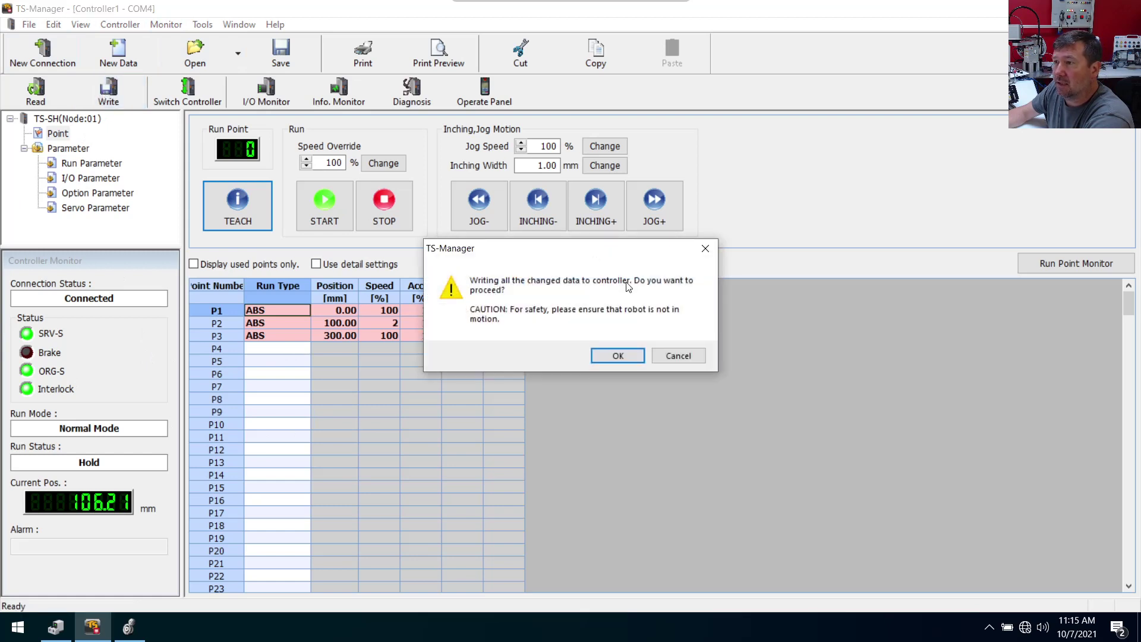
{"action": "left_click", "coordinate": [619, 357]}
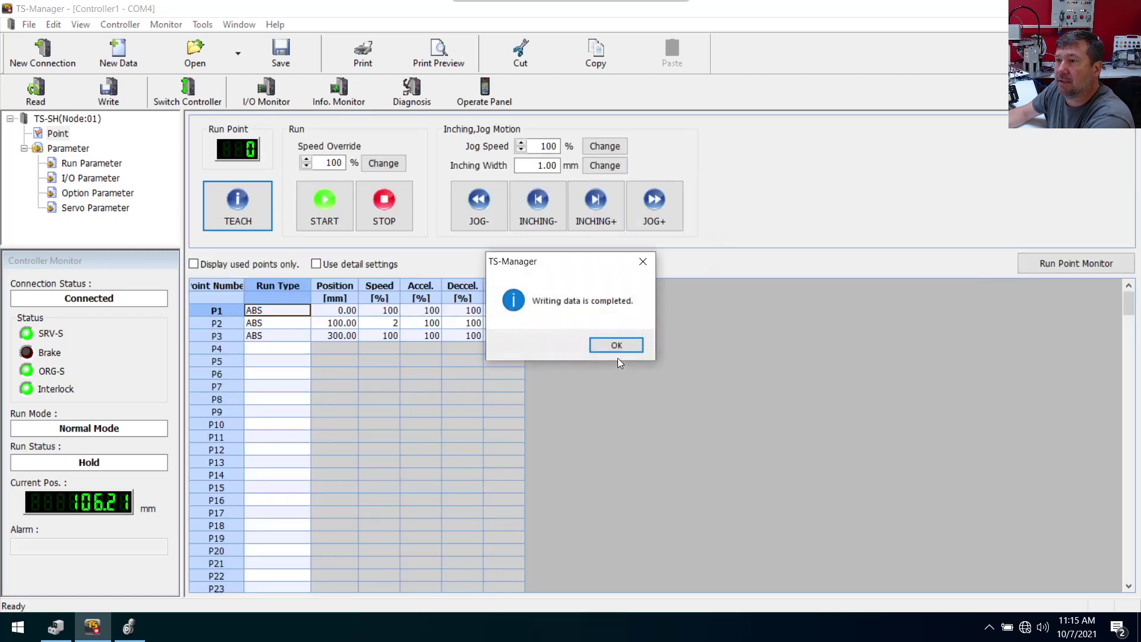
{"action": "left_click", "coordinate": [614, 349]}
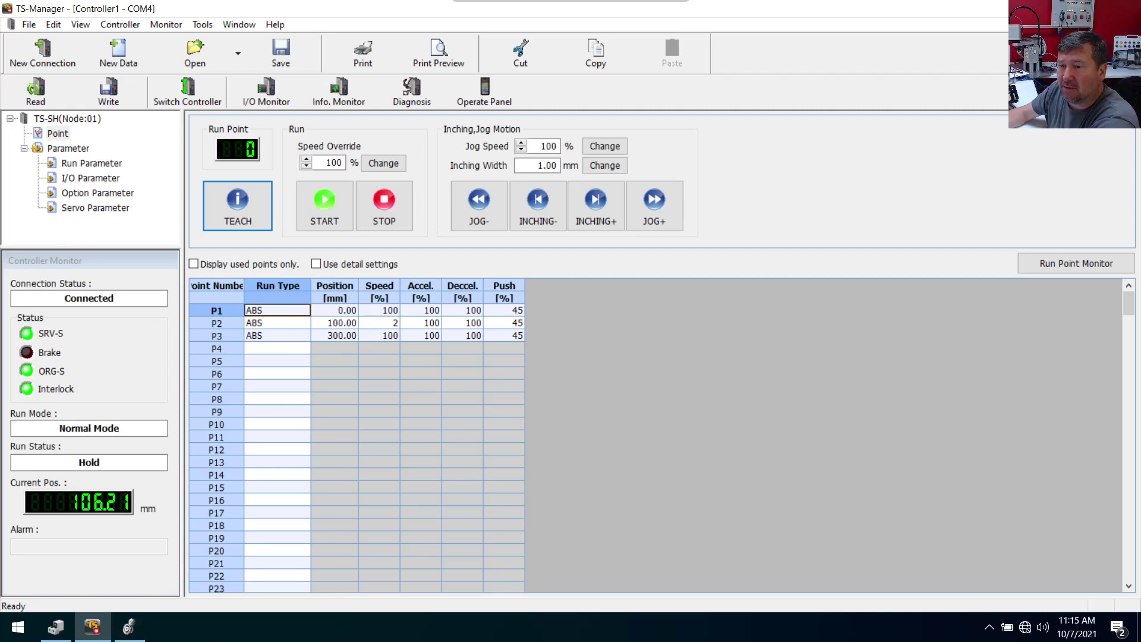
Switch to Logix Designer and set Move_Point of the YamTS_AOI block first to 1, then to 2
{"action": "left_click", "coordinate": [128, 629]}
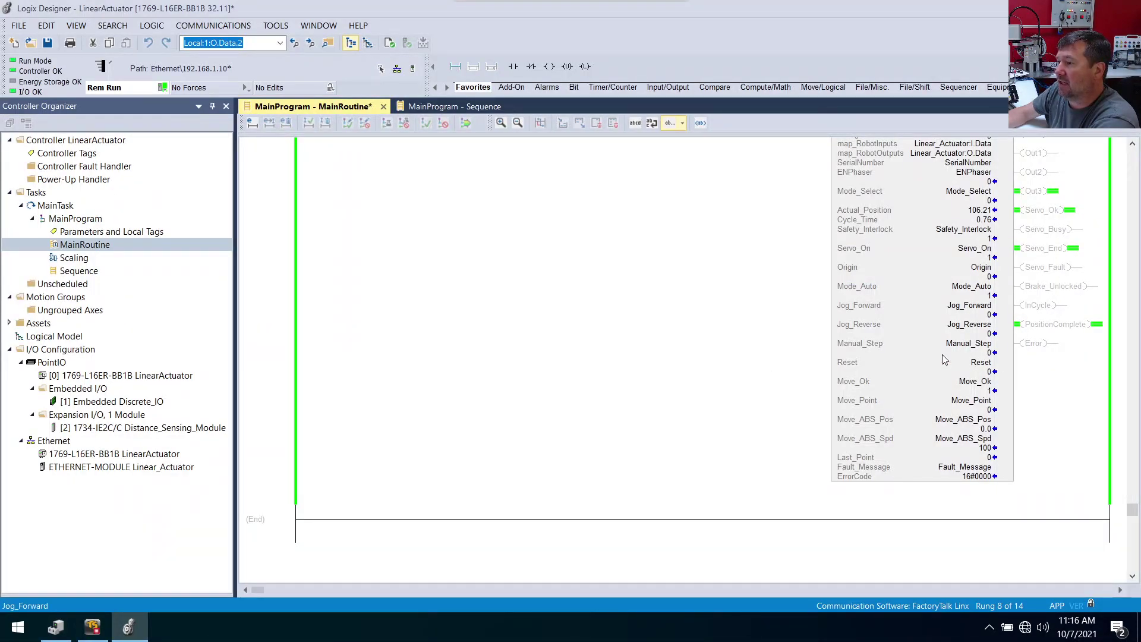
{"action": "left_click", "coordinate": [984, 410]}
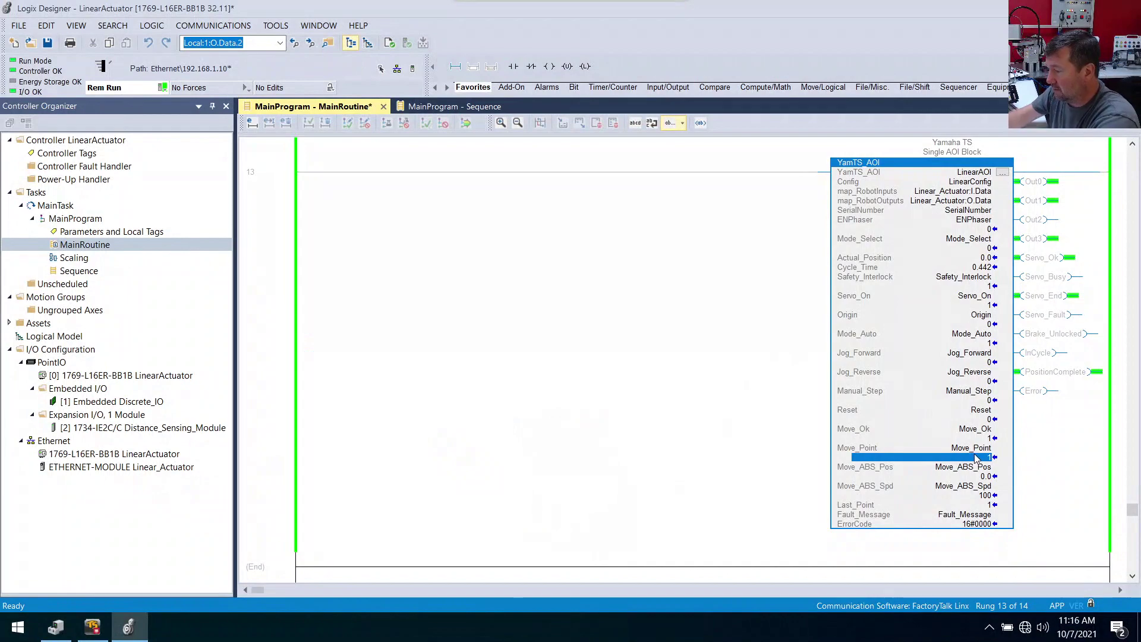
{"action": "type", "text": "2"}
{"action": "key", "text": "Return"}
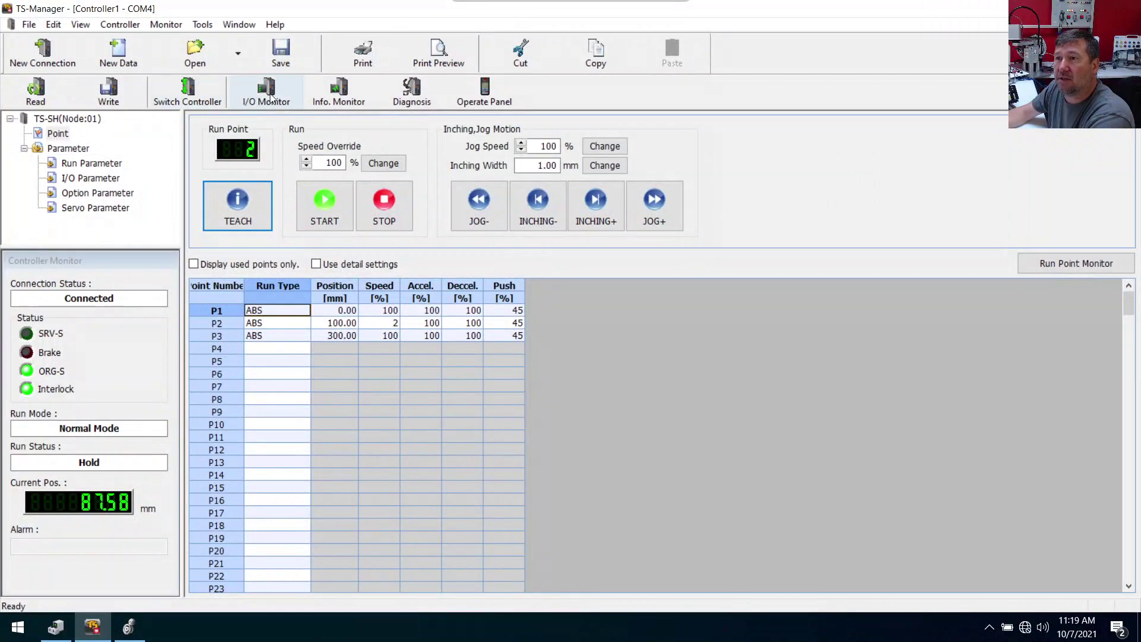
Check the controller's input and output states in TS-Manager's I/O Monitor and its run data in the Information Monitor
{"action": "left_click", "coordinate": [266, 95]}
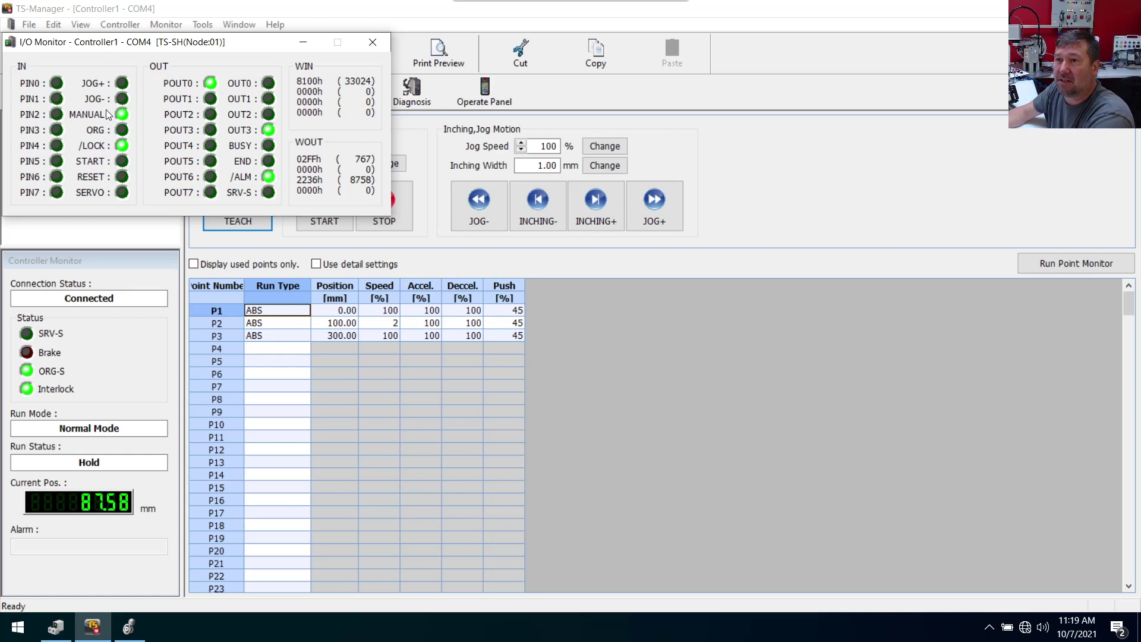
{"action": "left_click", "coordinate": [382, 45]}
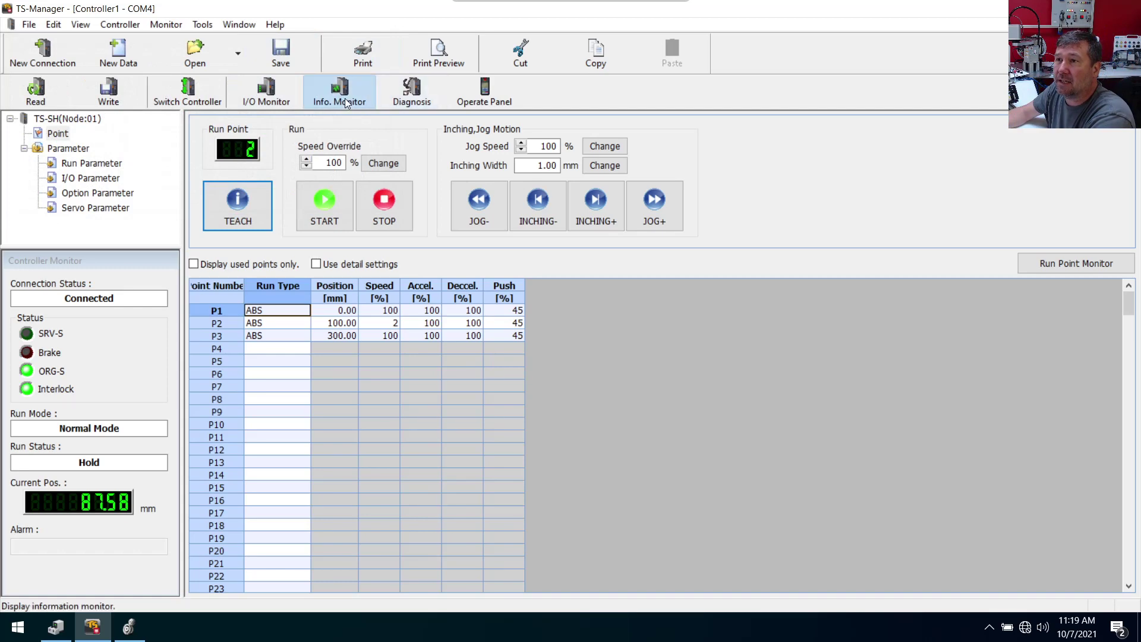
{"action": "left_click", "coordinate": [343, 98]}
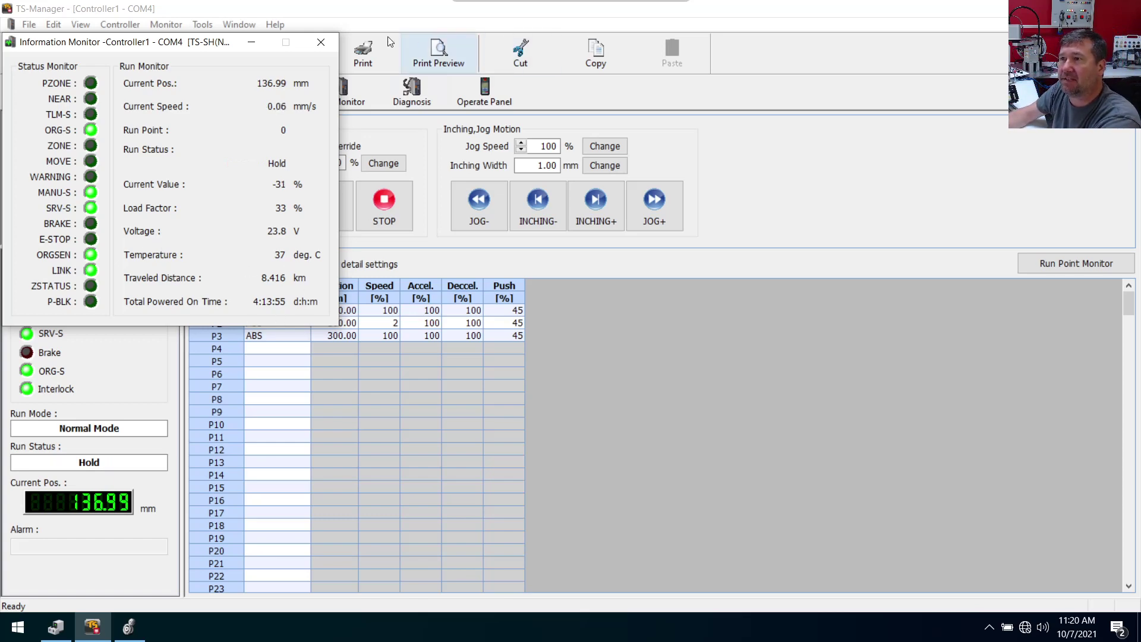
{"action": "left_click", "coordinate": [321, 41]}
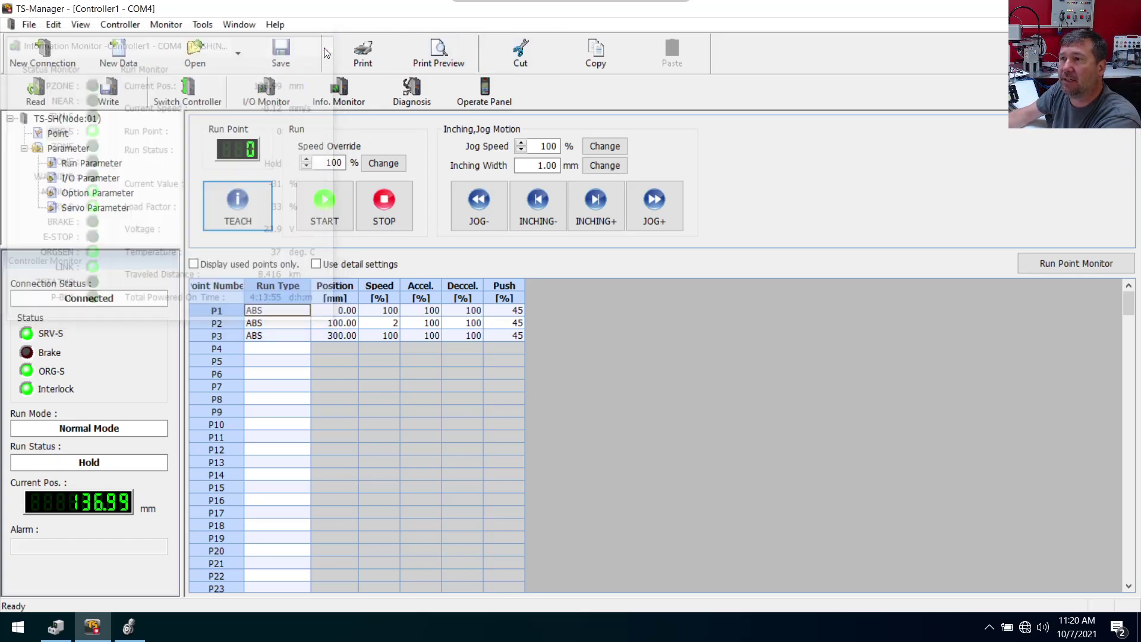
Check the alarm history in the Diagnosis window and view the Operate Panel's servo controls, closing both windows
{"action": "left_click", "coordinate": [416, 95]}
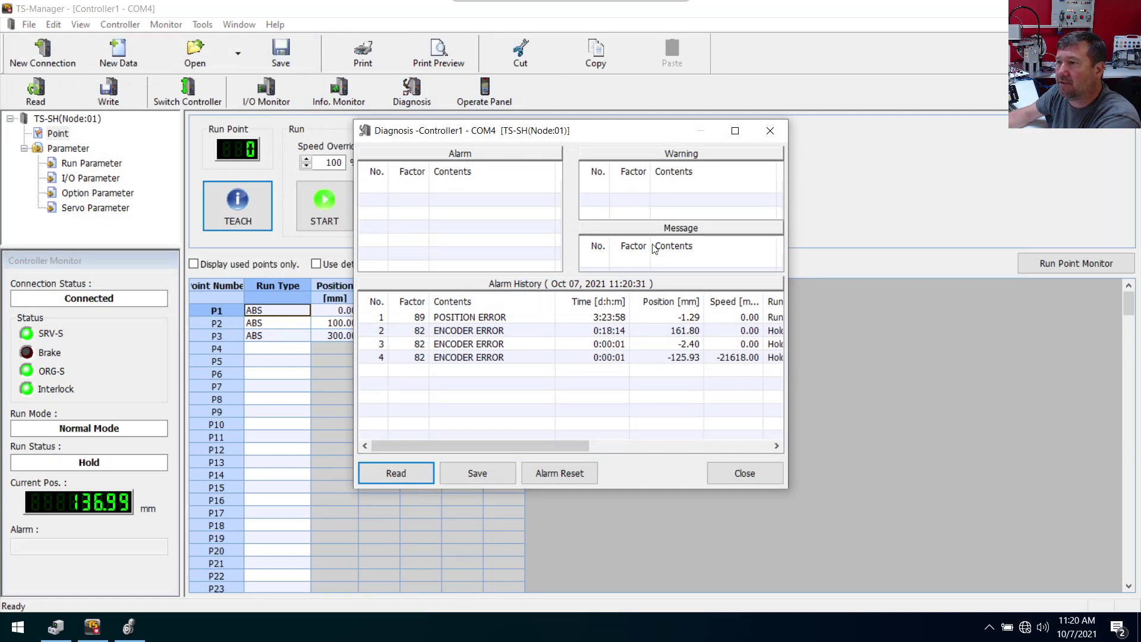
{"action": "left_click", "coordinate": [746, 470]}
{"action": "left_click", "coordinate": [493, 92]}
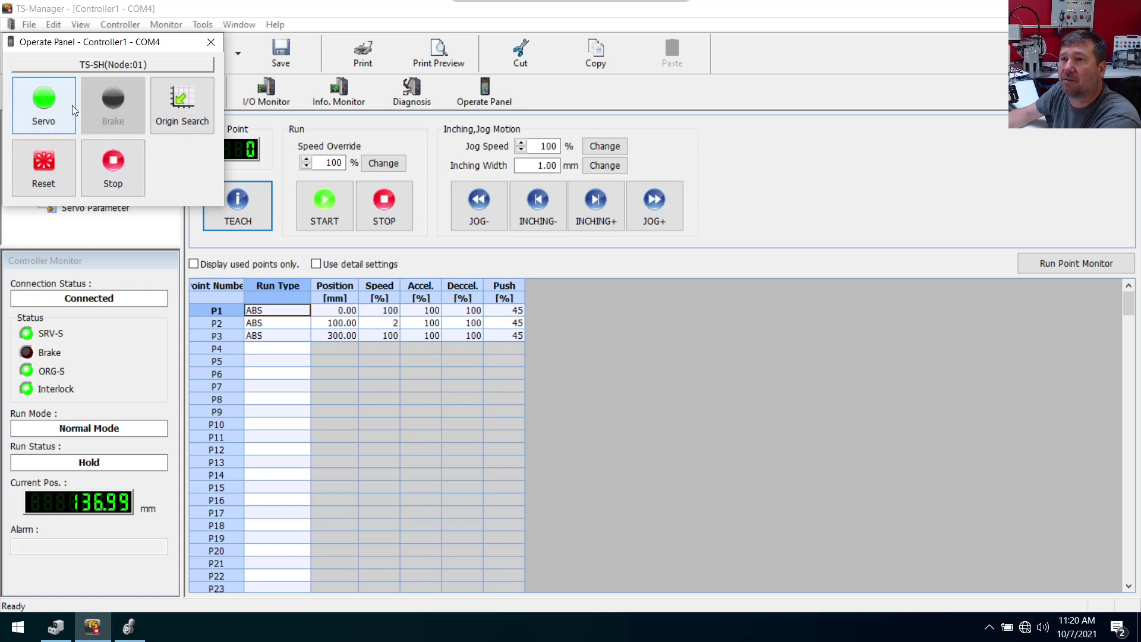
{"action": "left_click", "coordinate": [210, 42]}
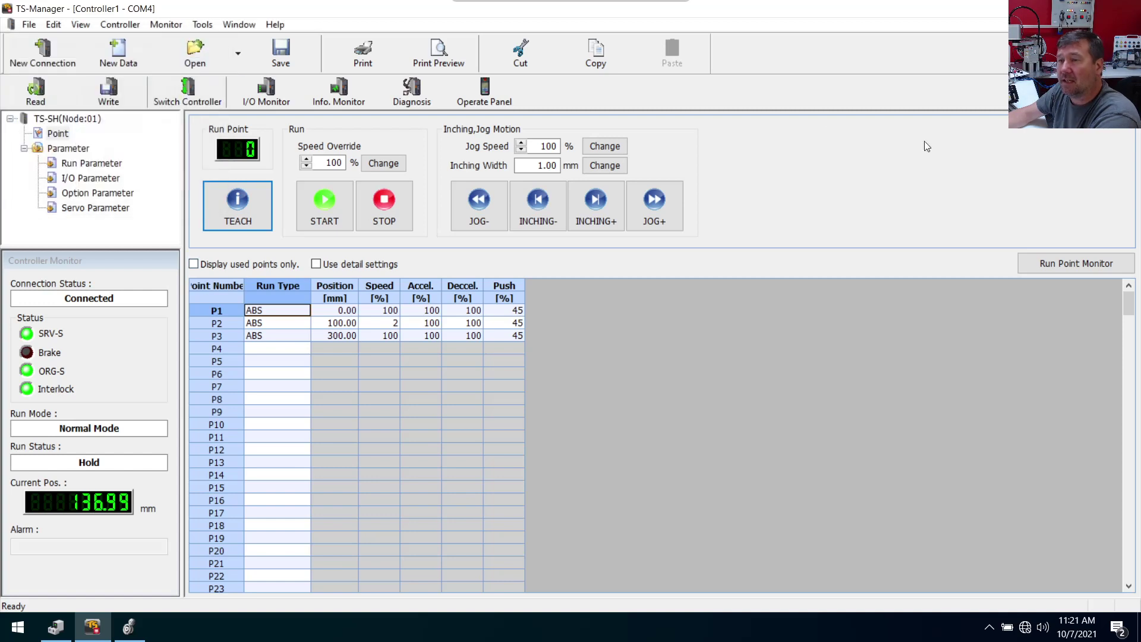